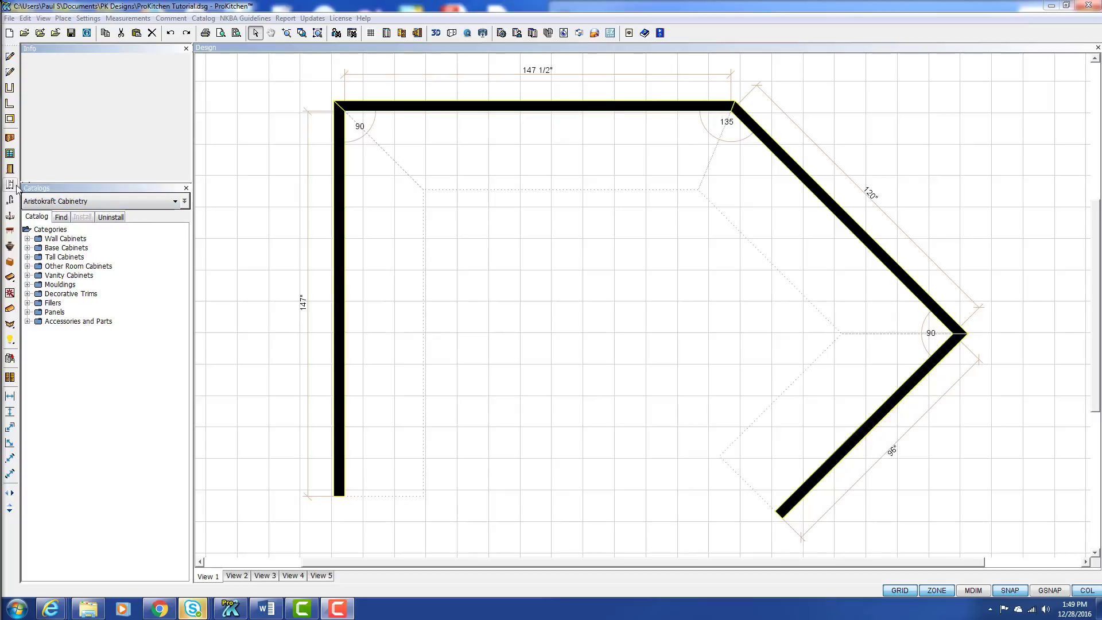
Switch the catalog to Architectural Elements and expand its Windows category.
left_click(10, 154)
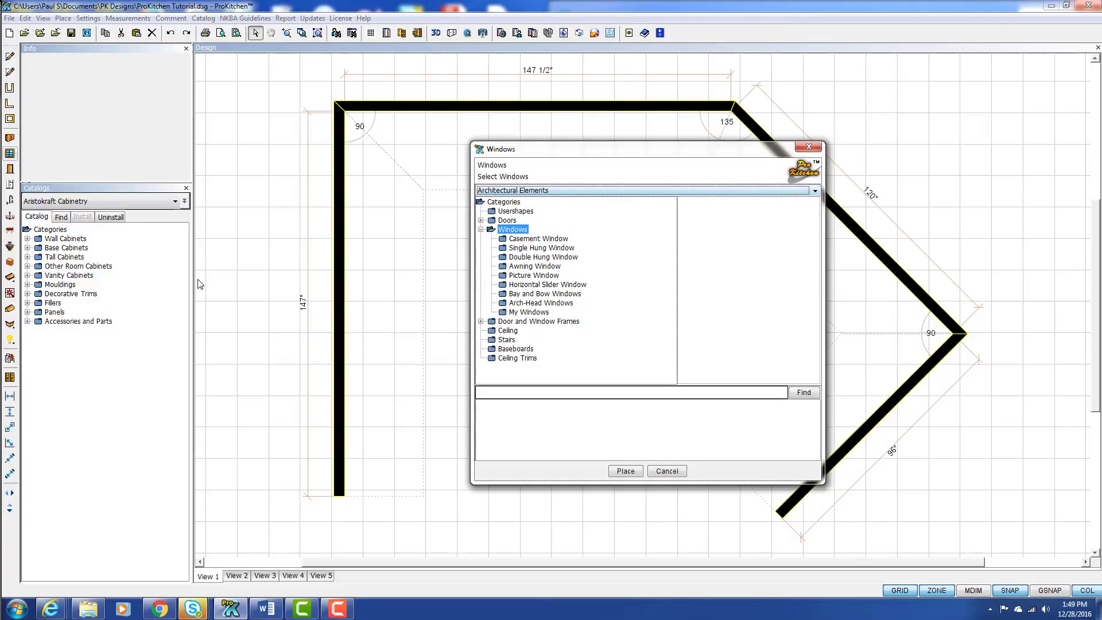
key("Escape")
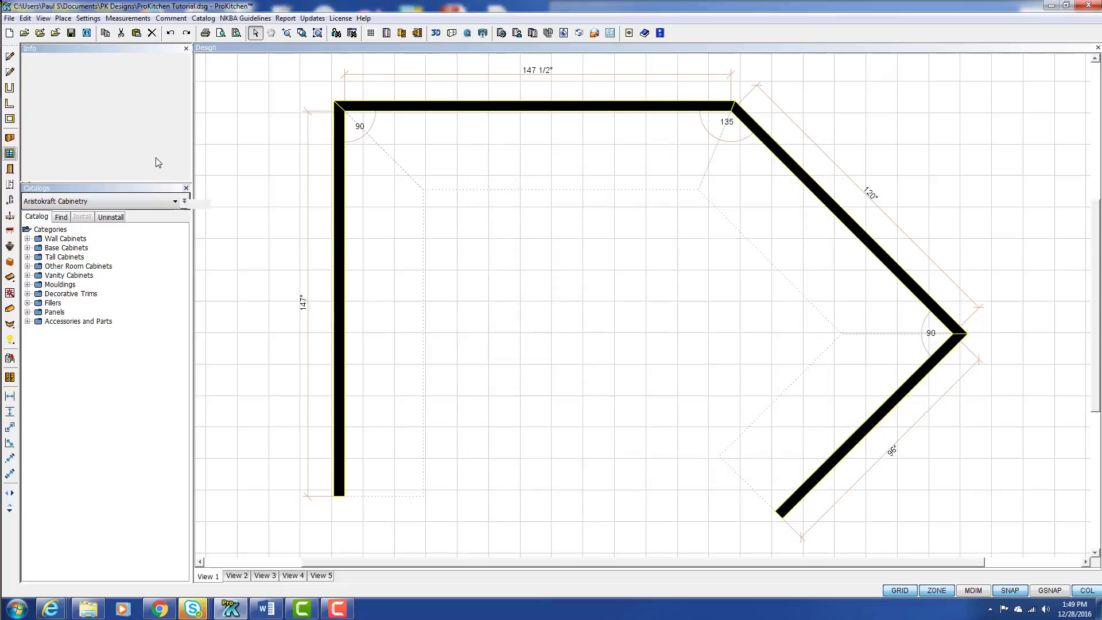
left_click(175, 201)
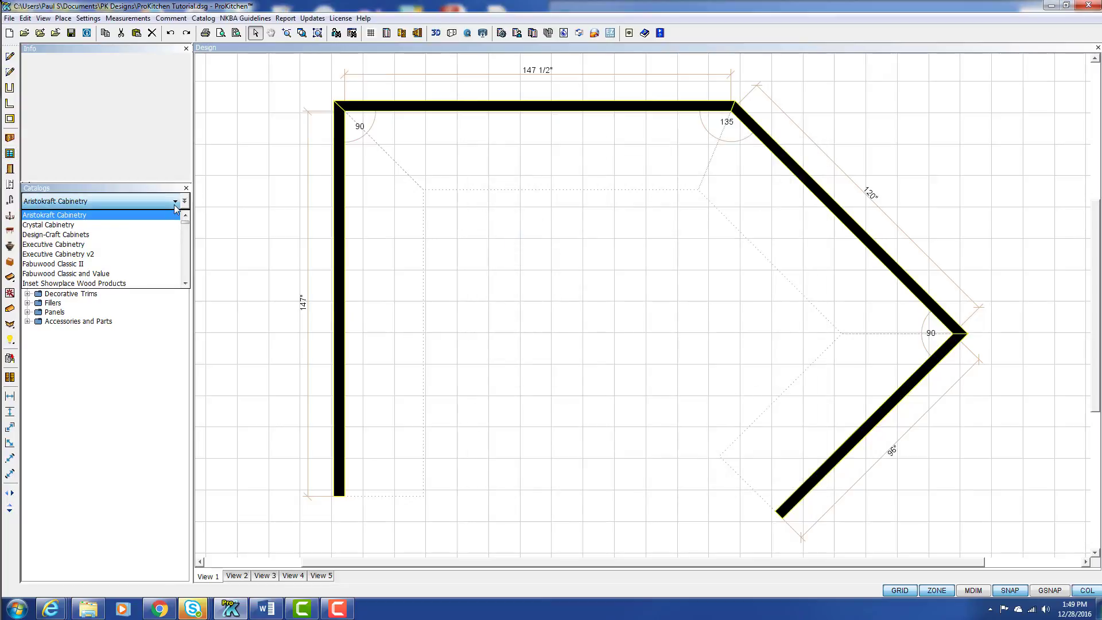
scroll(118, 241, "down", 3)
scroll(117, 241, "down", 3)
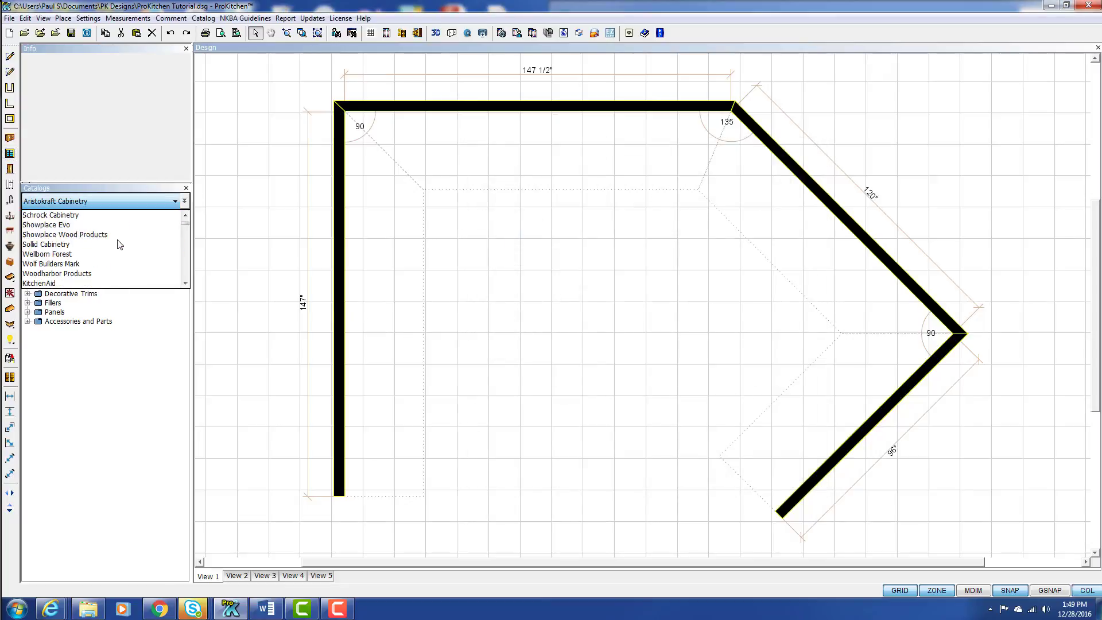
scroll(120, 244, "down", 1)
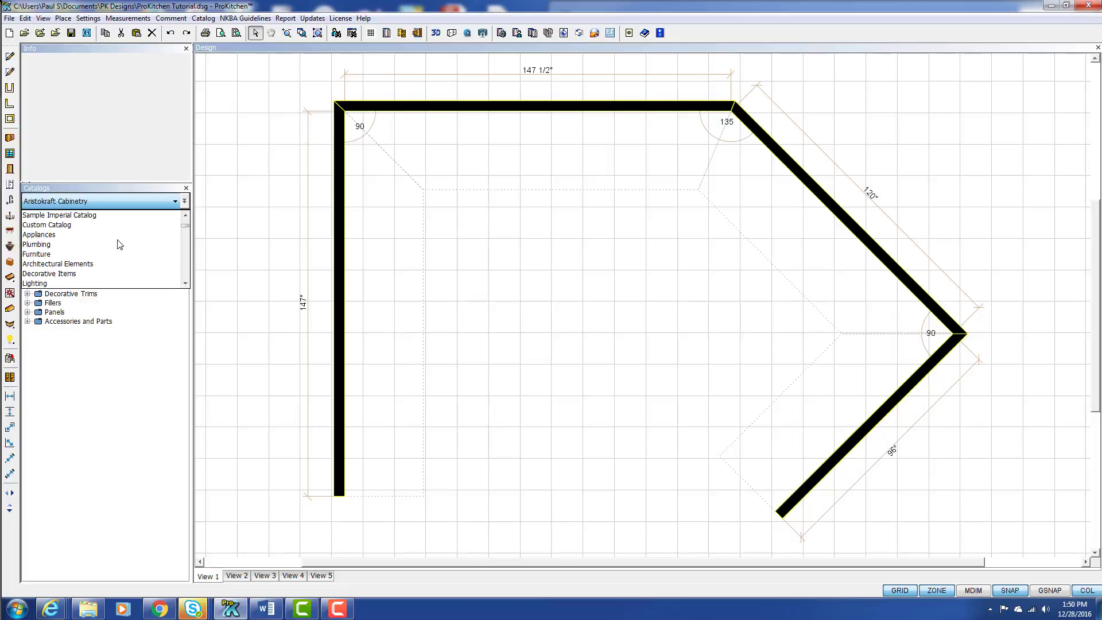
left_click(77, 267)
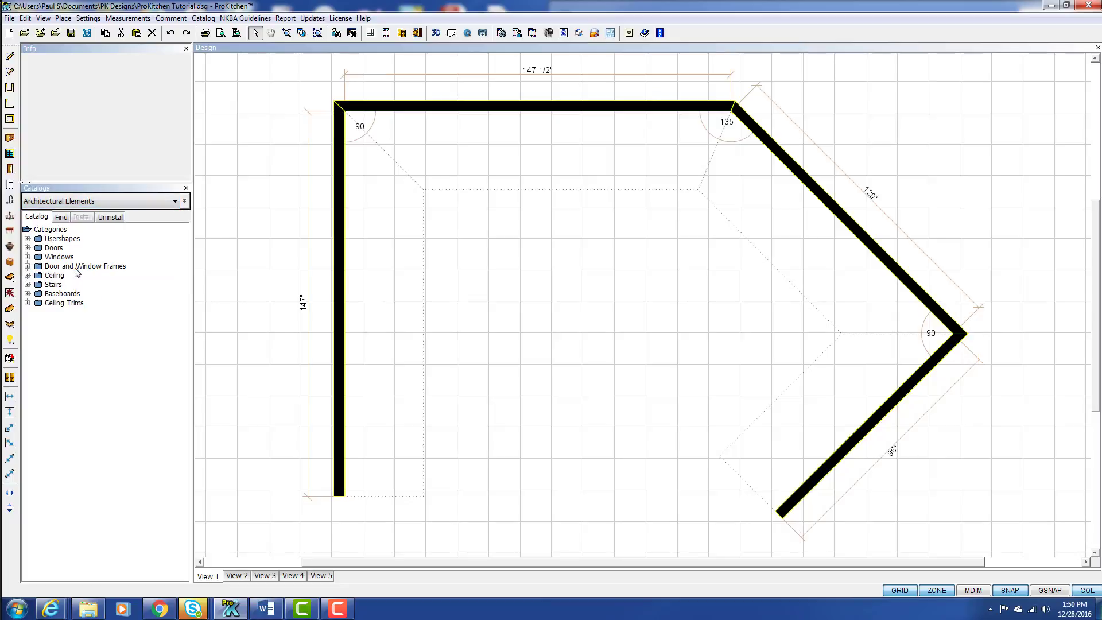
left_click(27, 257)
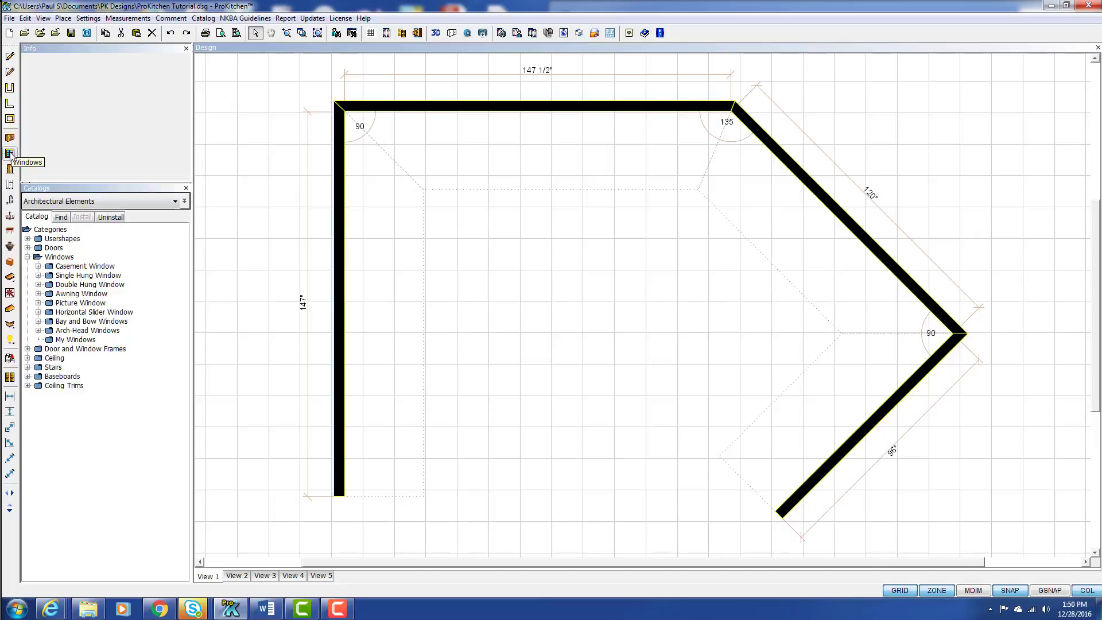
Set the active catalog to Showplace Wood Products.
left_click(98, 202)
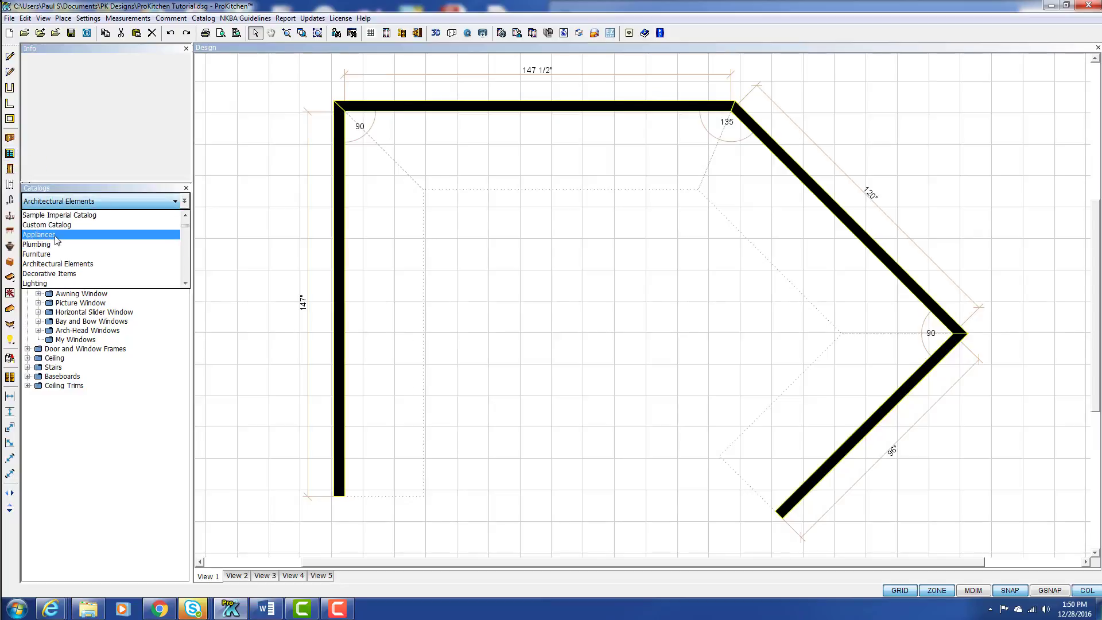
scroll(55, 240, "up", 3)
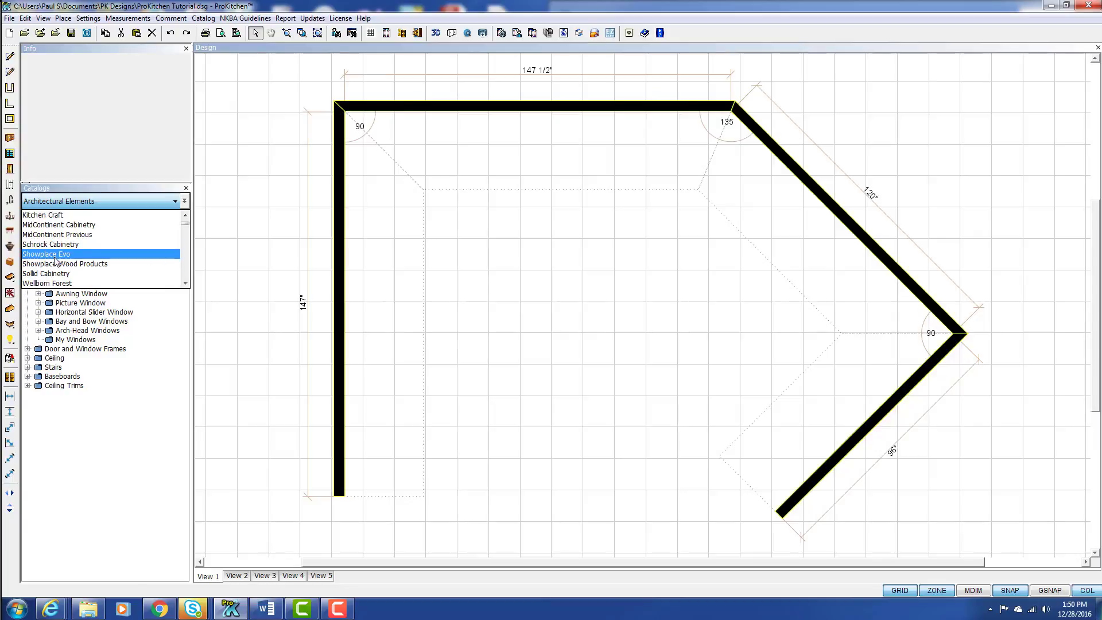
left_click(56, 265)
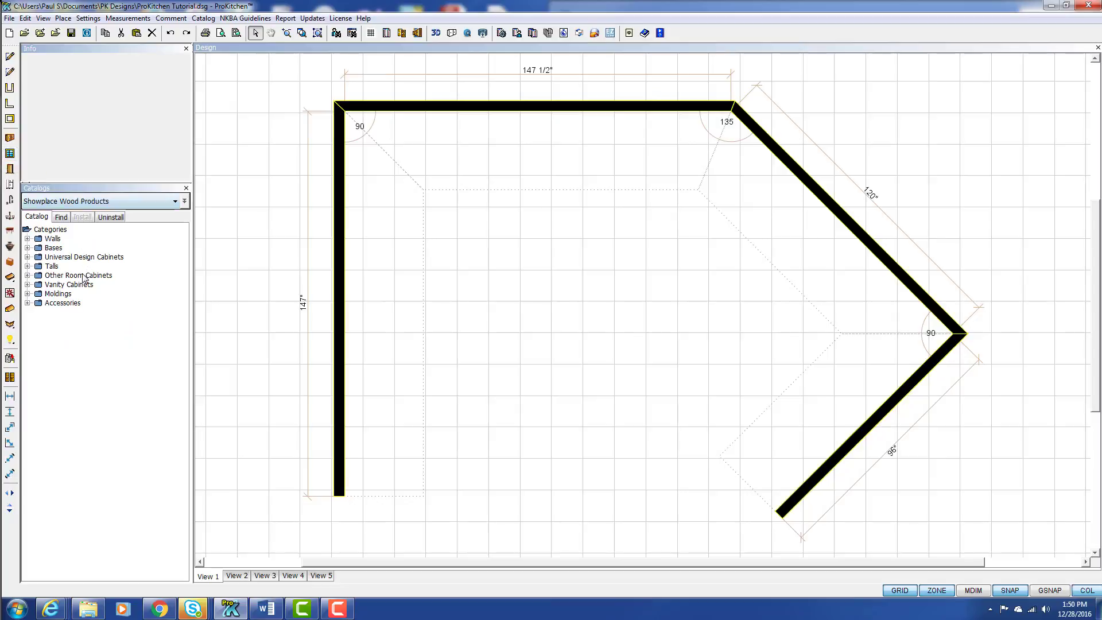
Start adding a window and preview the WCLWG24 24" H Casement Window without Grids from the casement windows.
left_click(11, 155)
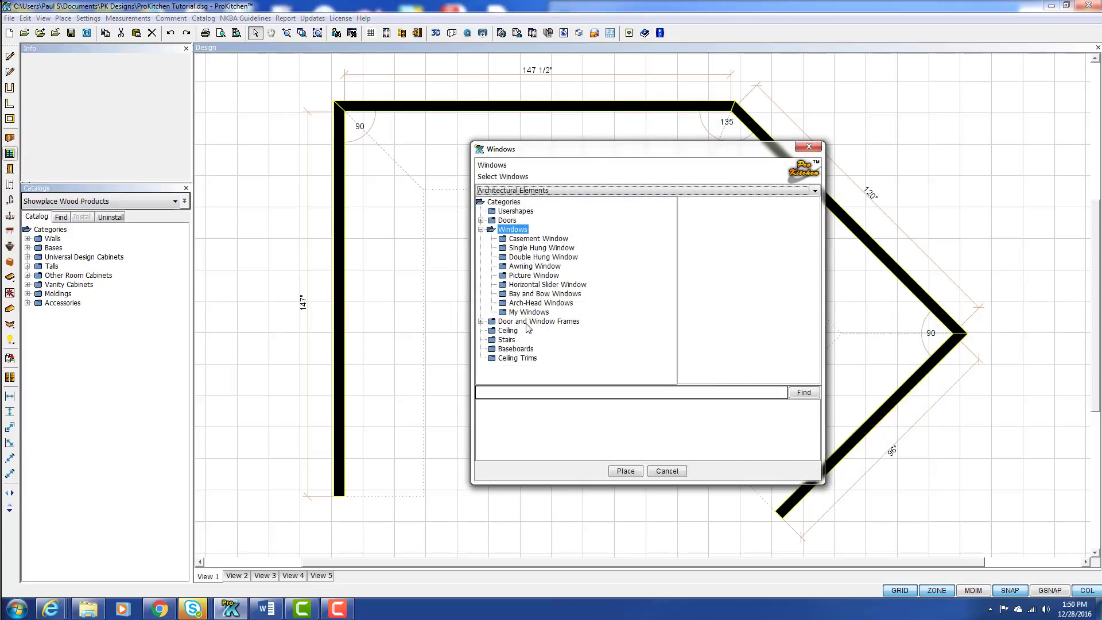
left_click(504, 240)
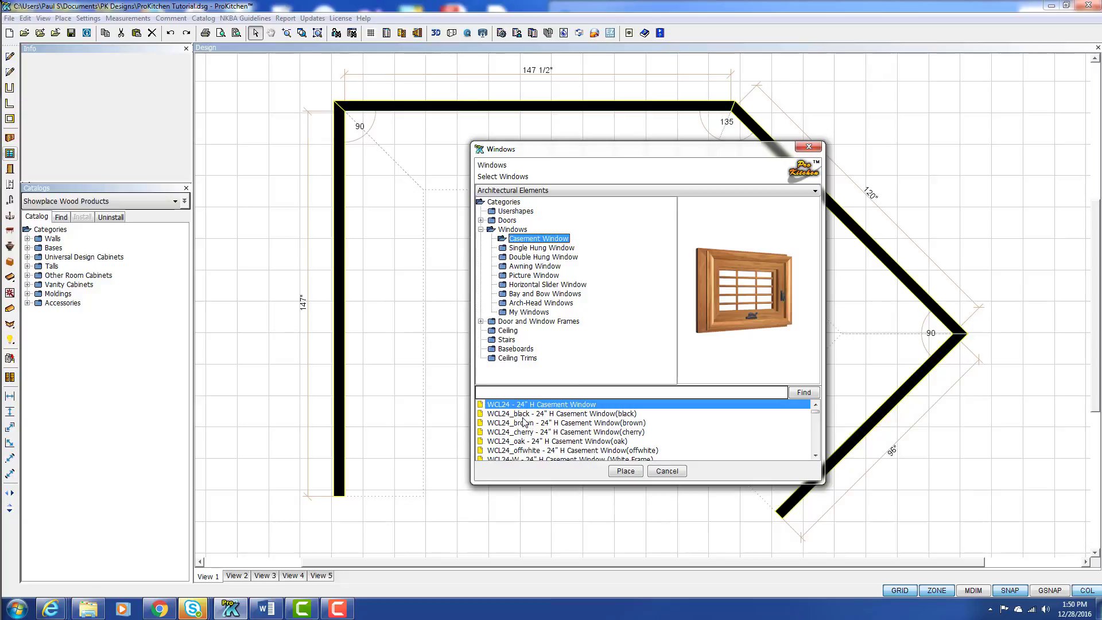
scroll(548, 423, "down", 10)
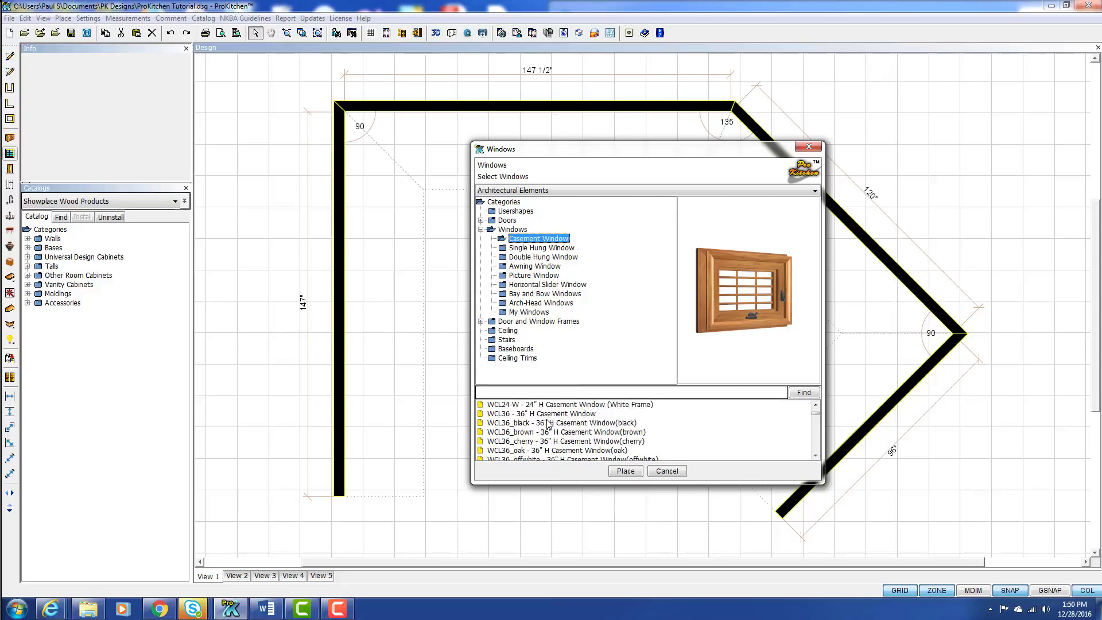
scroll(548, 424, "down", 8)
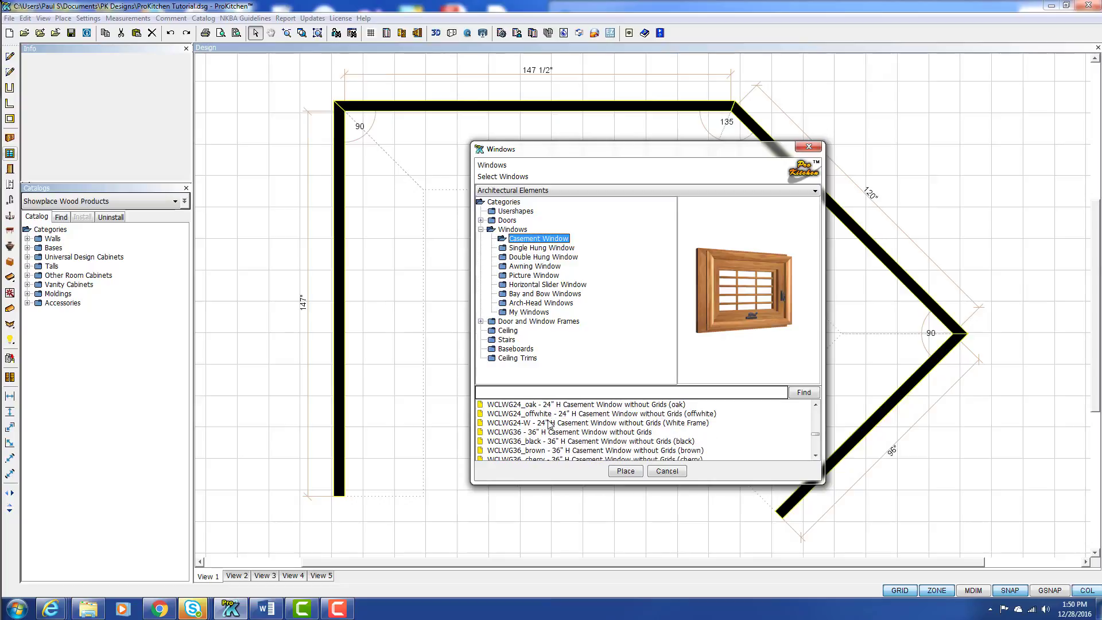
scroll(549, 424, "up", 2)
scroll(549, 424, "down", 1)
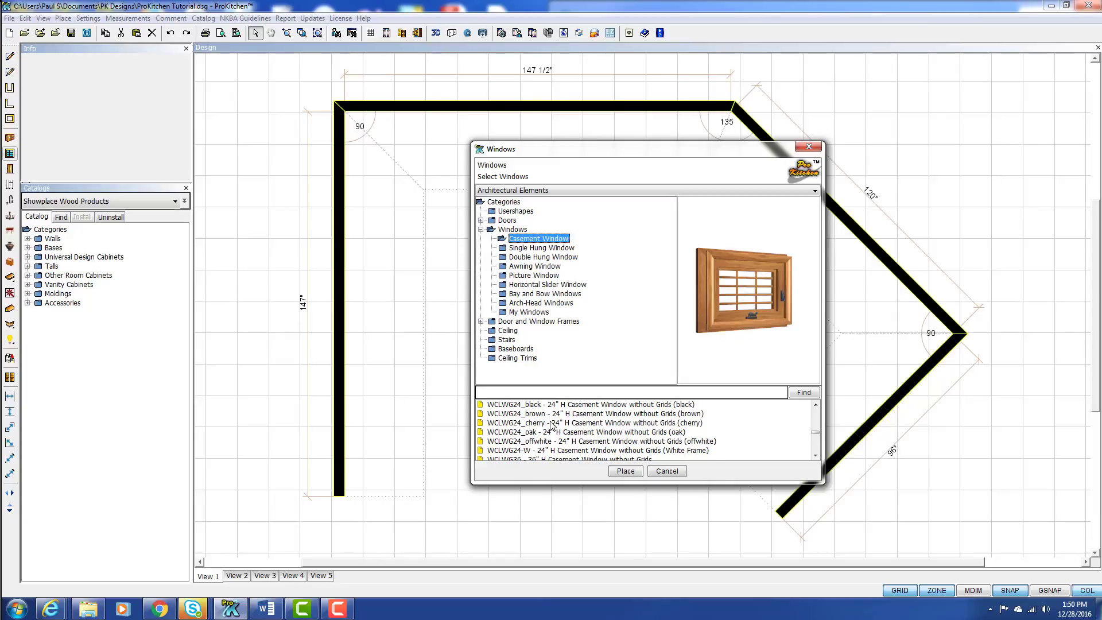
scroll(549, 425, "up", 1)
scroll(549, 432, "down", 1)
scroll(550, 432, "up", 1)
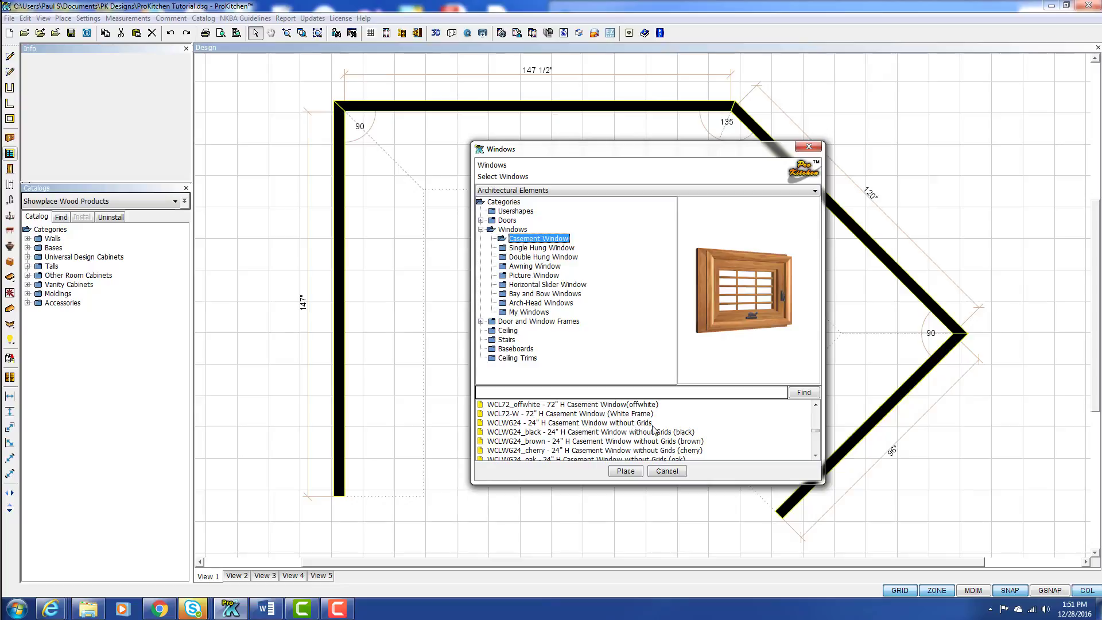
left_click(635, 424)
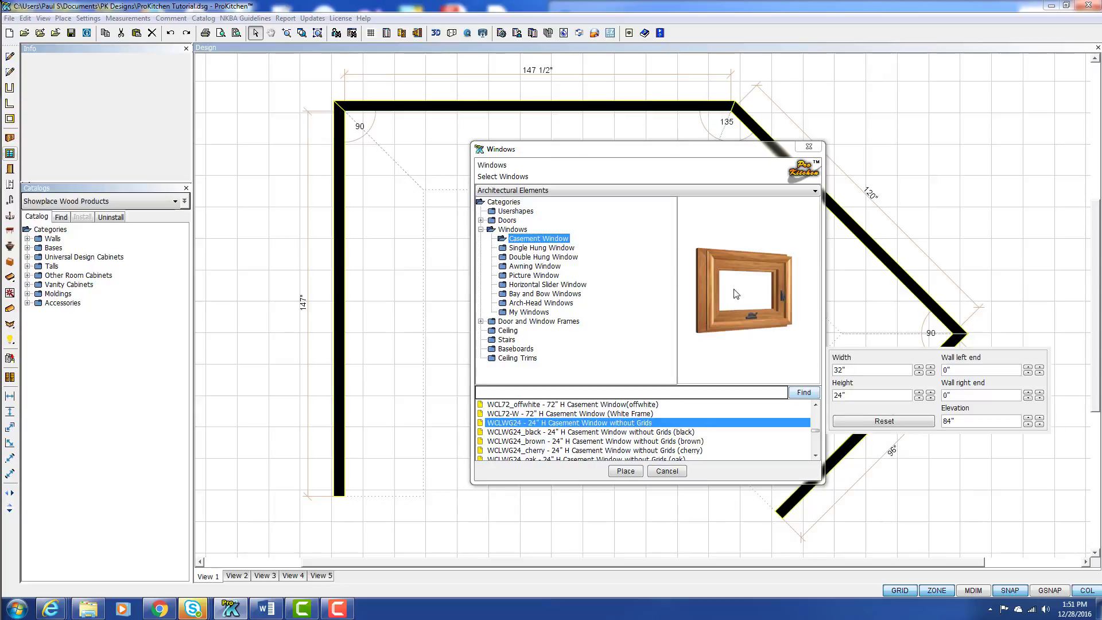
Choose the WCLWG48 48" H Casement Window without Grids as the window to place.
scroll(650, 450, "down", 2)
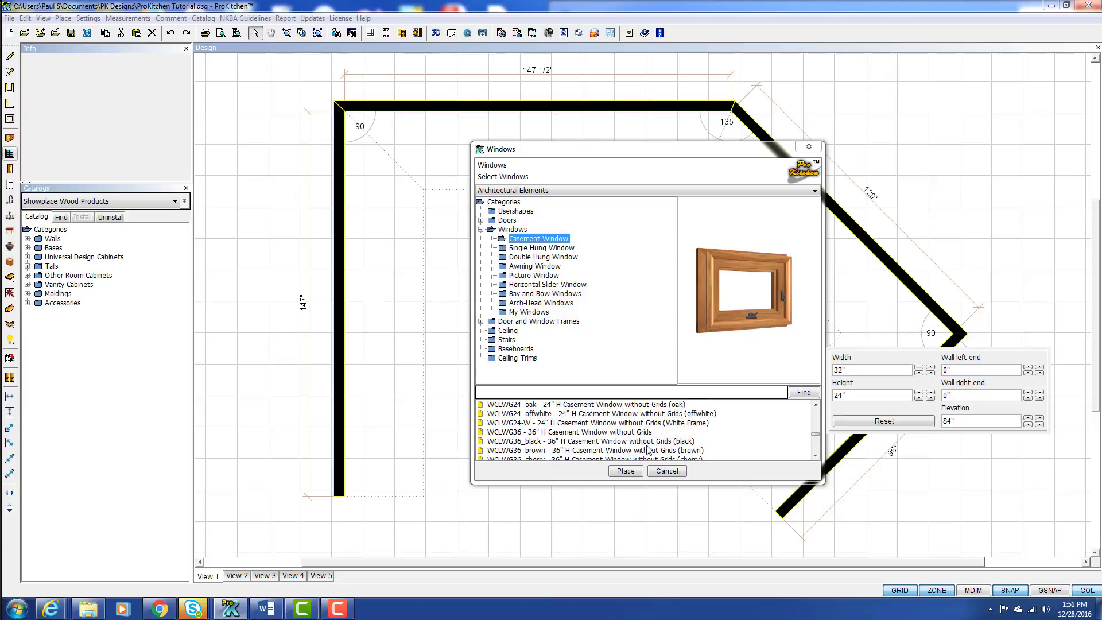
scroll(620, 453, "down", 3)
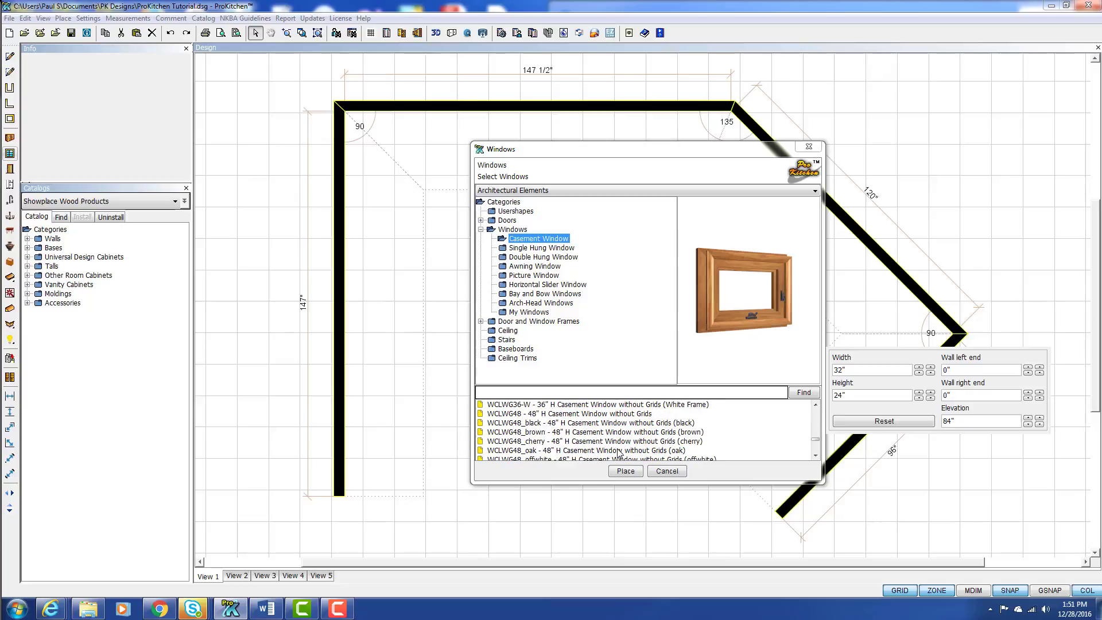
left_click(574, 415)
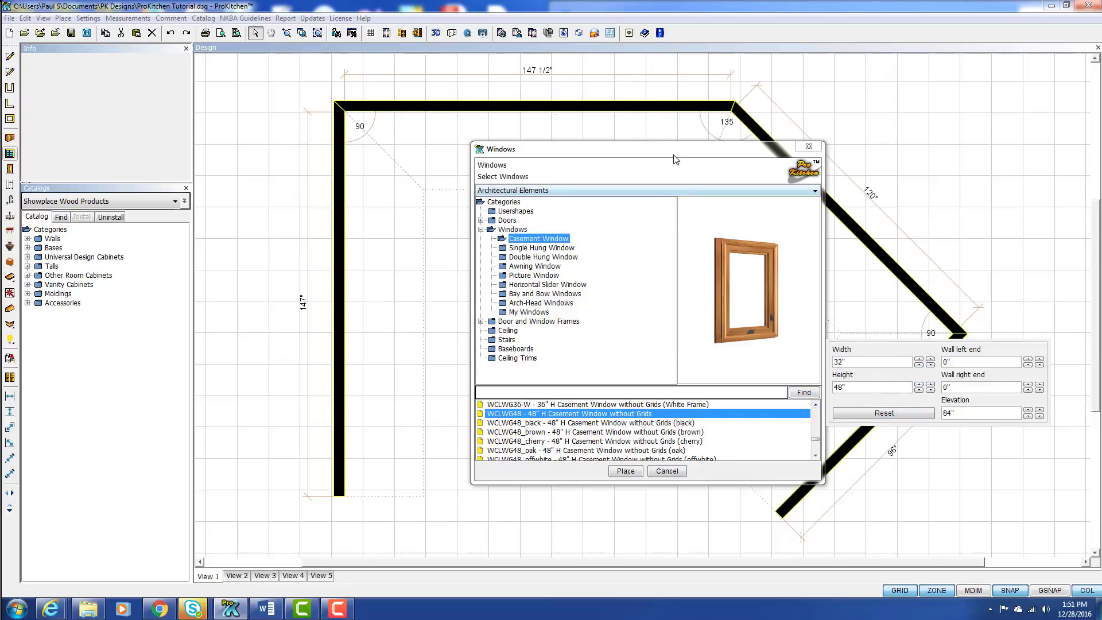
Set the casement window's width to 36" and its height to 42".
left_click_drag(659, 150, 659, 143)
left_click(921, 364)
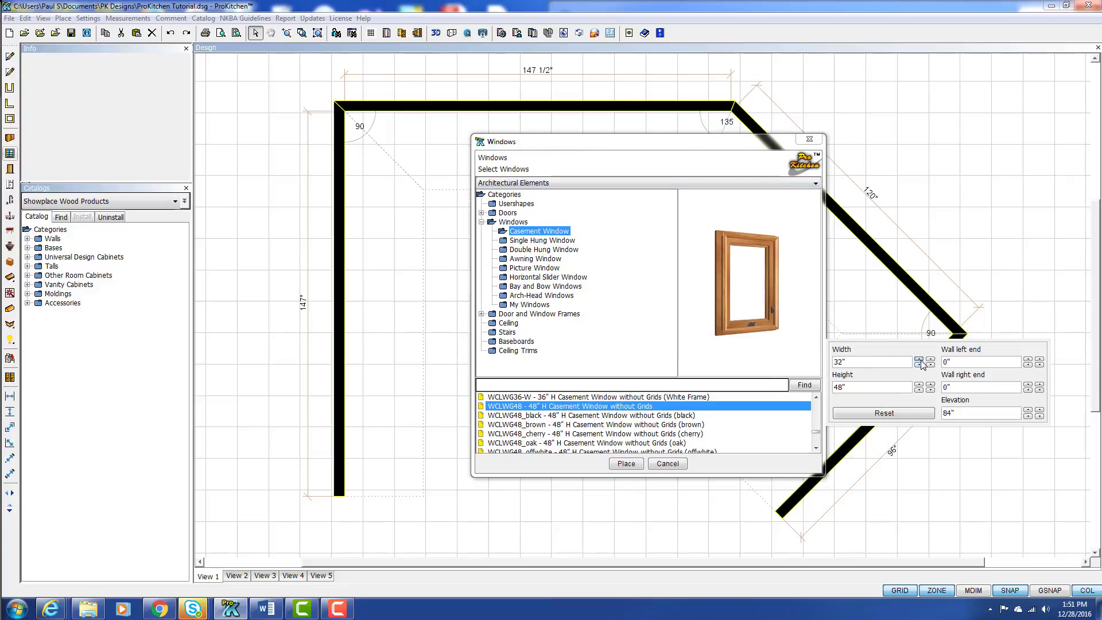
left_click(919, 360)
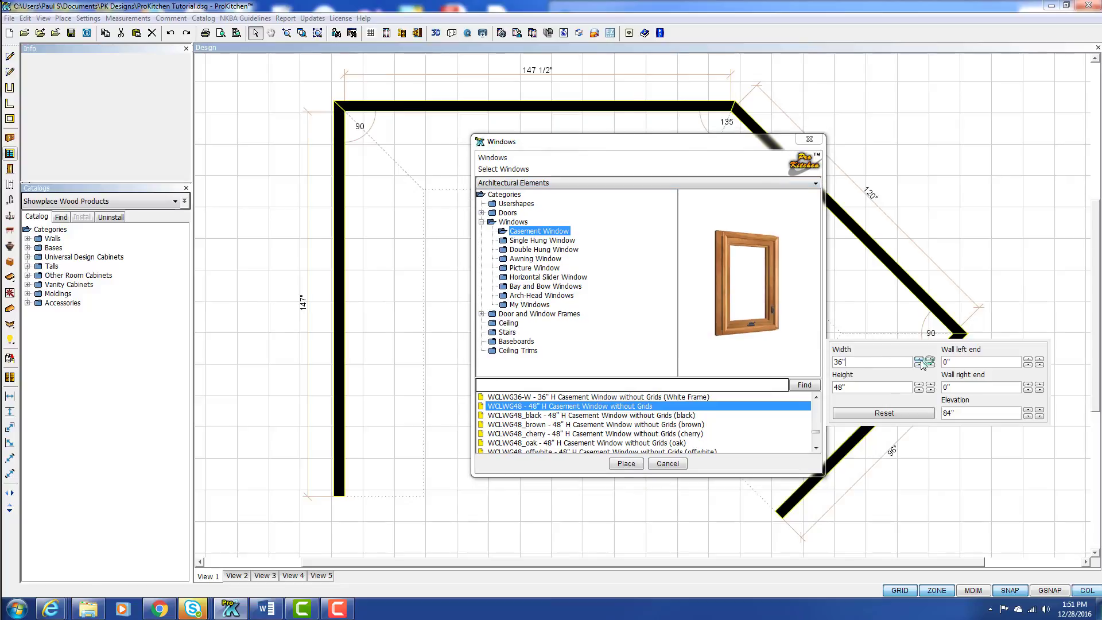
left_click(919, 390)
left_click(919, 391)
Place the window on the horizontal 147 1/2" wall, 84" from the wall's left end.
double_click(952, 362)
type("84")
key("Tab")
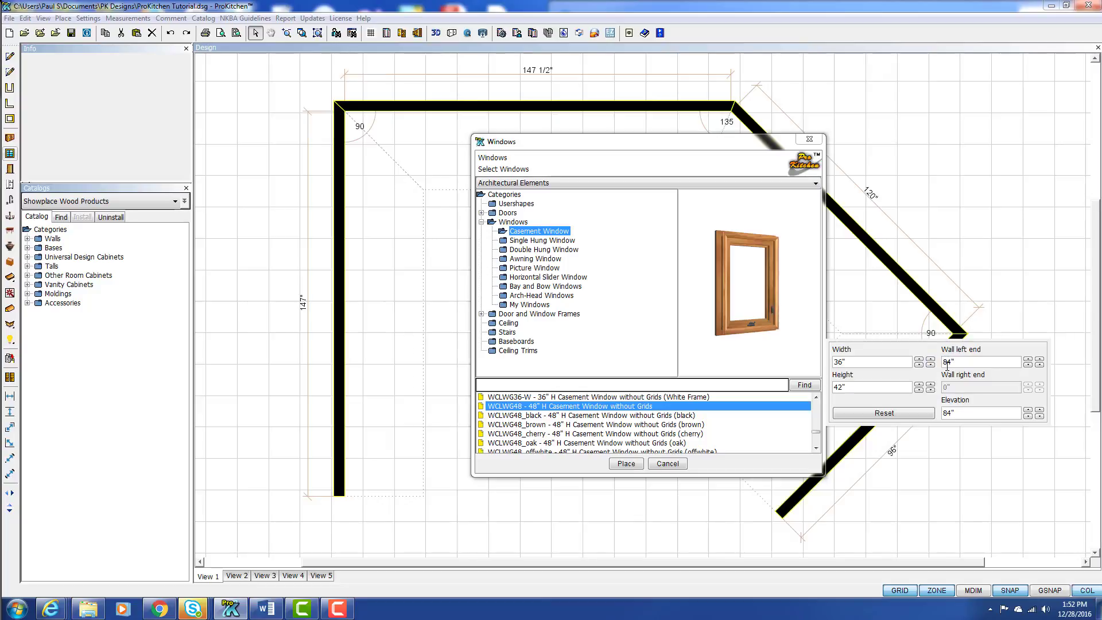
left_click(625, 463)
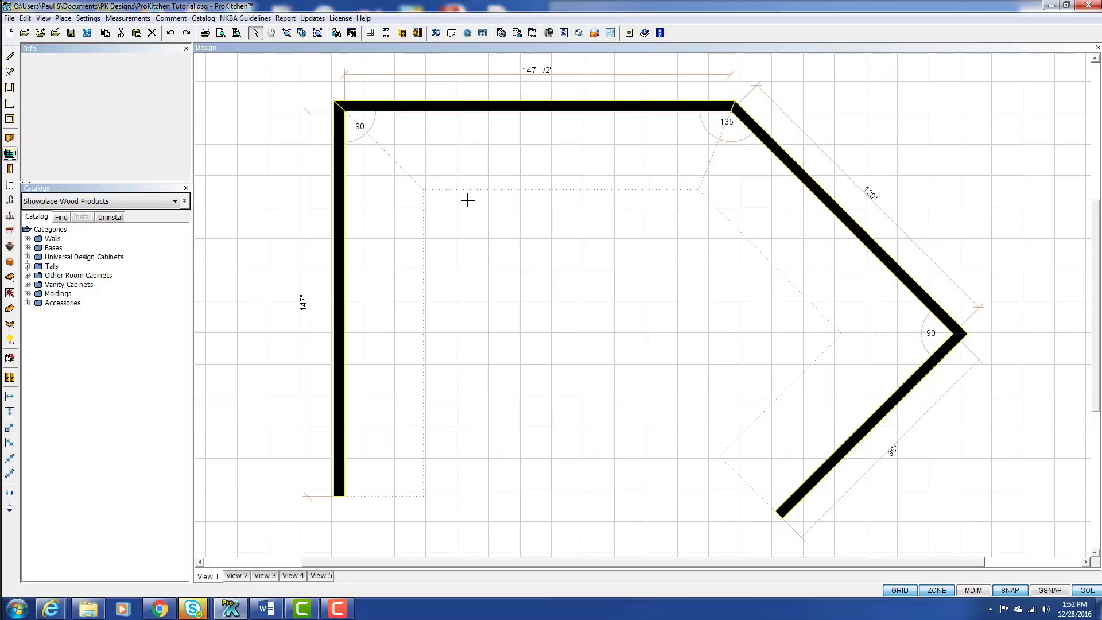
left_click(498, 136)
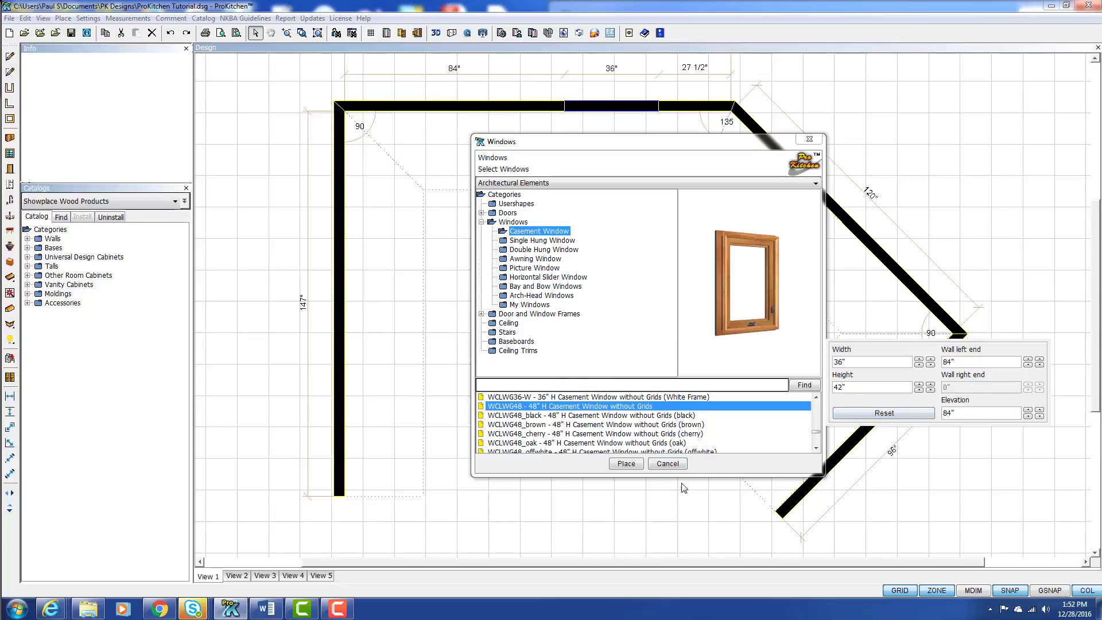
left_click(631, 466)
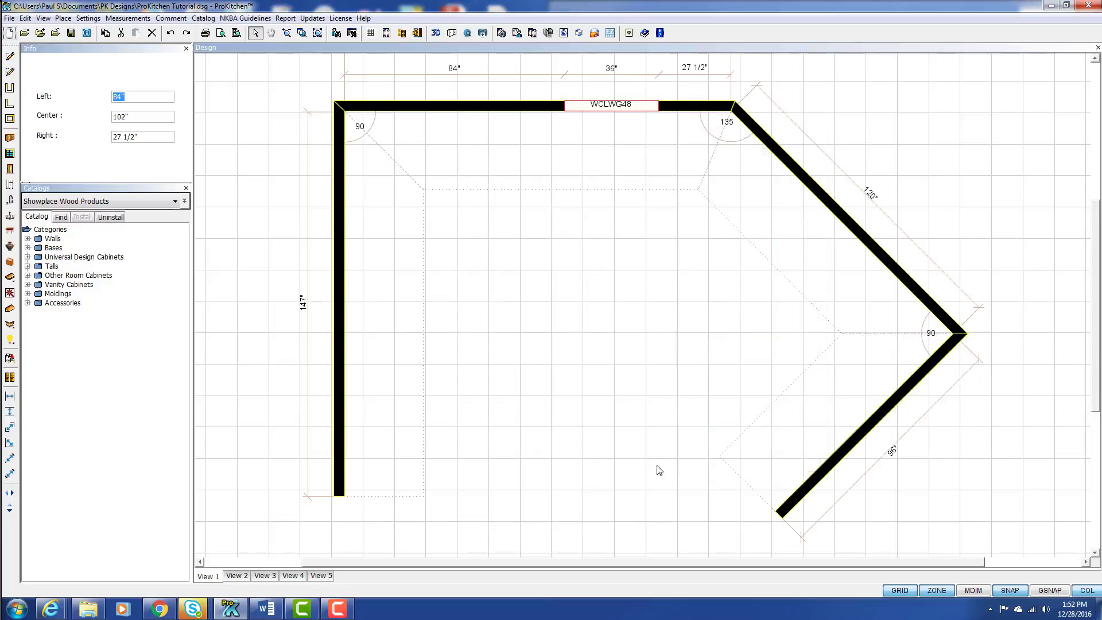
left_click(572, 409)
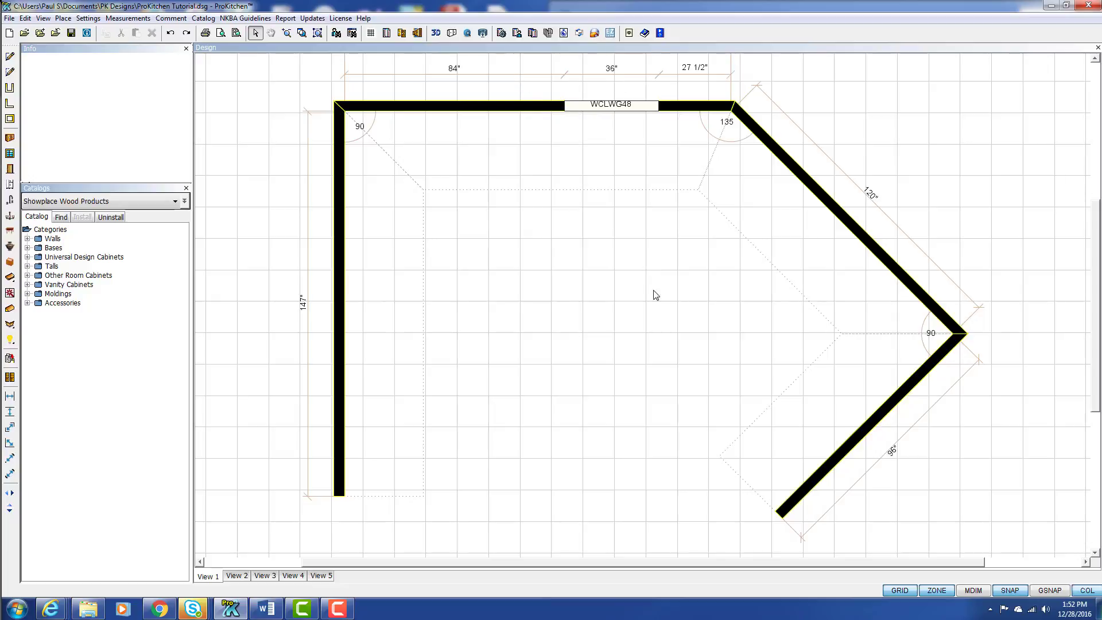
Open the attributes of the WCLWG48 window for editing its general parameters.
right_click(583, 111)
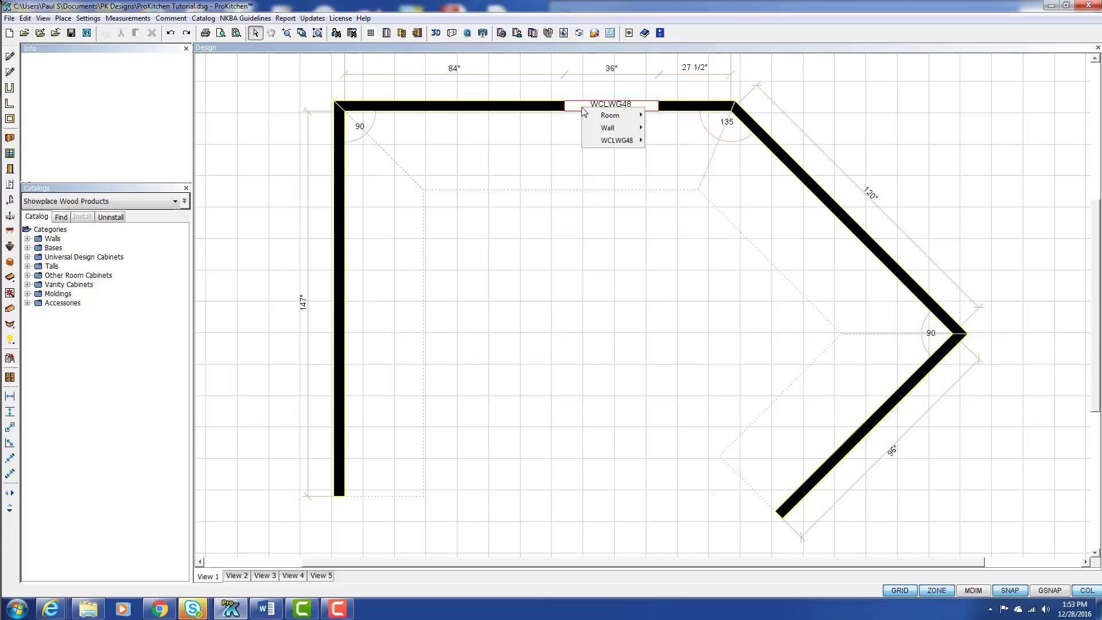
mouse_move(608, 141)
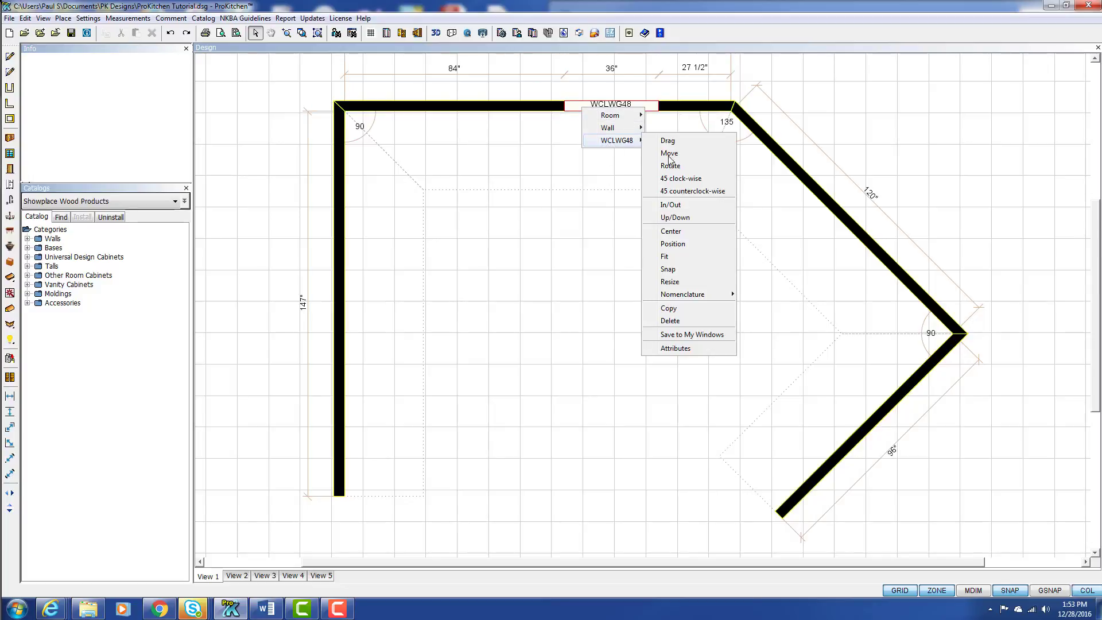
left_click(673, 348)
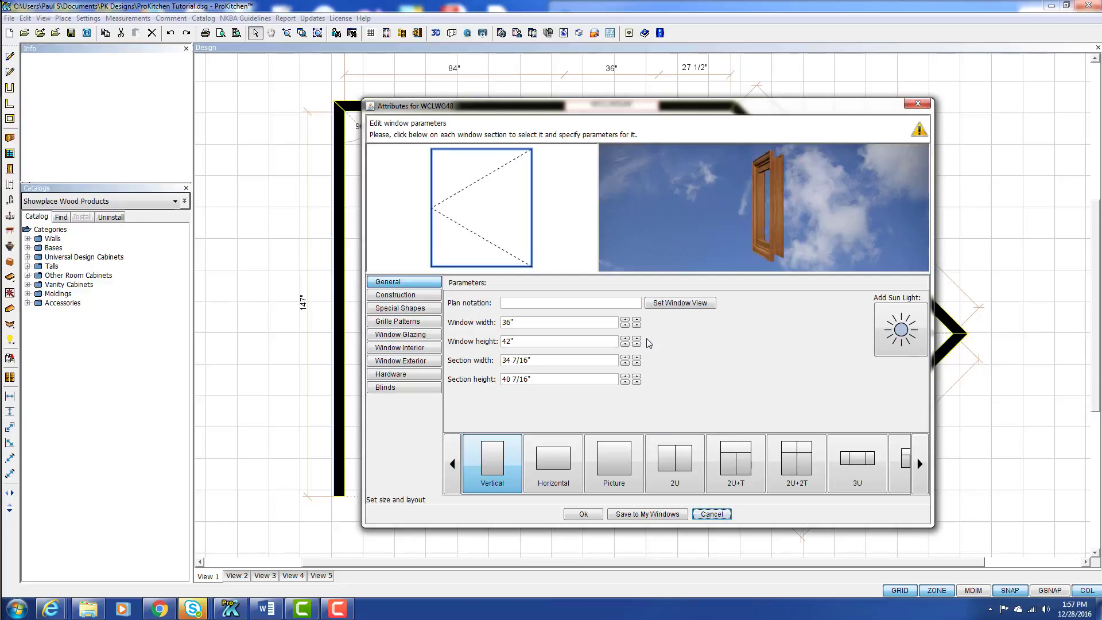
left_click(516, 301)
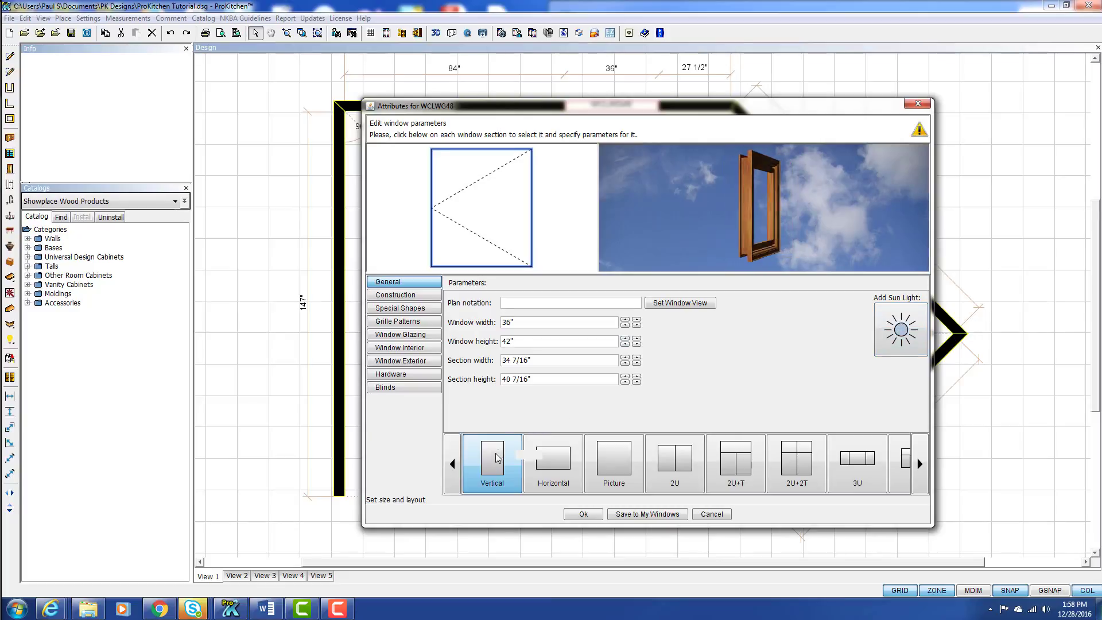
Try the Horizontal and Picture layouts for the window, and set its layout to 2U.
left_click(561, 472)
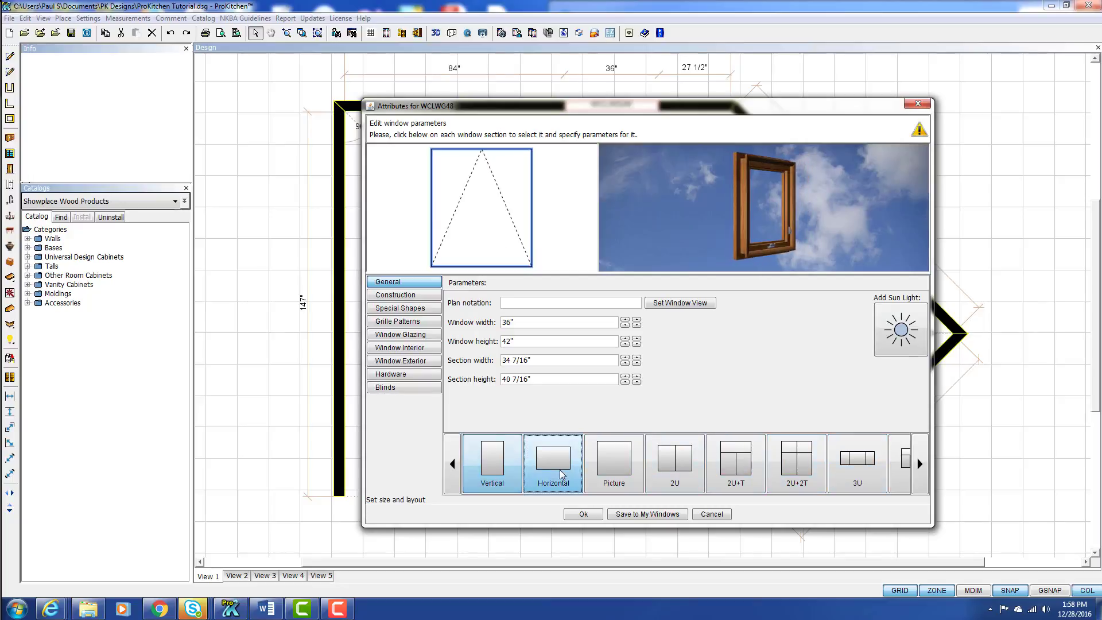
left_click(623, 476)
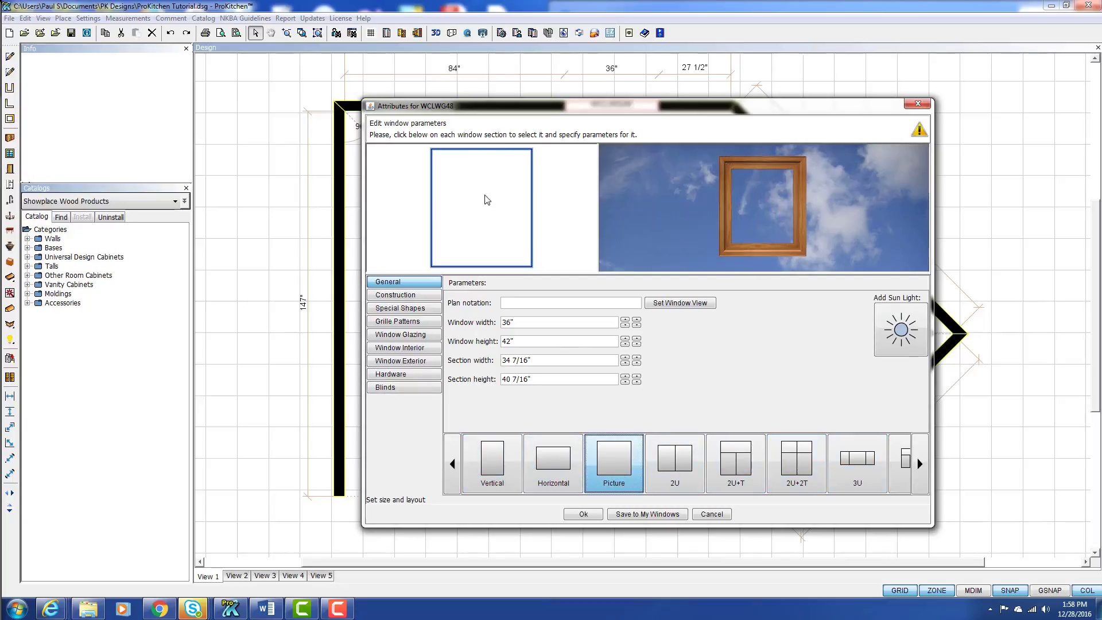
left_click(667, 464)
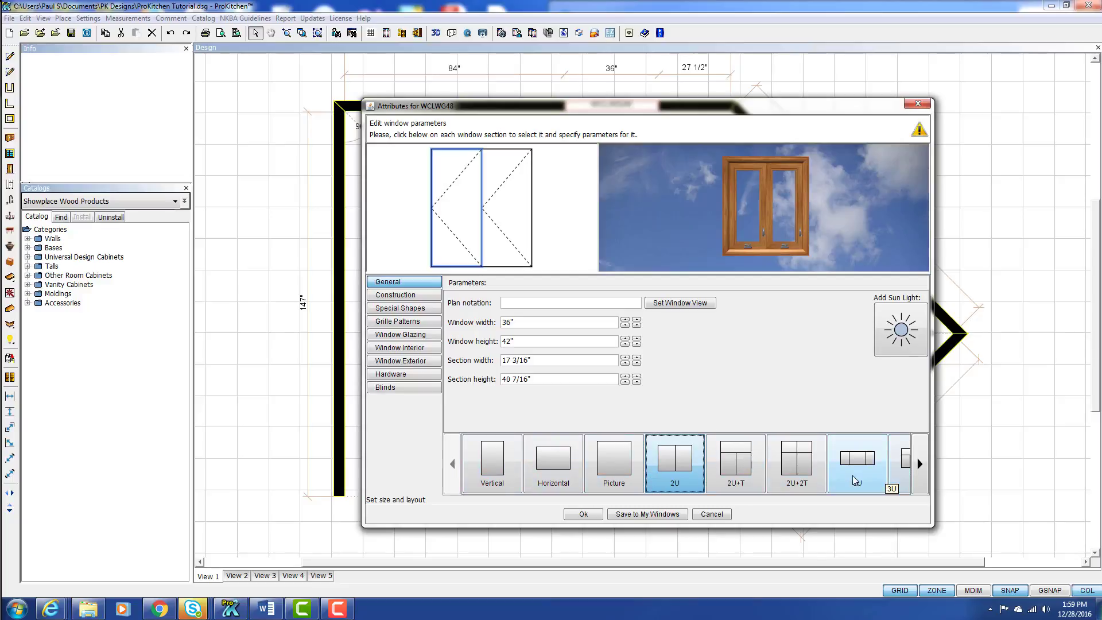
Look through the remaining window layouts, from 3U+T and the bay and box types to the 10° bow types.
left_click(919, 465)
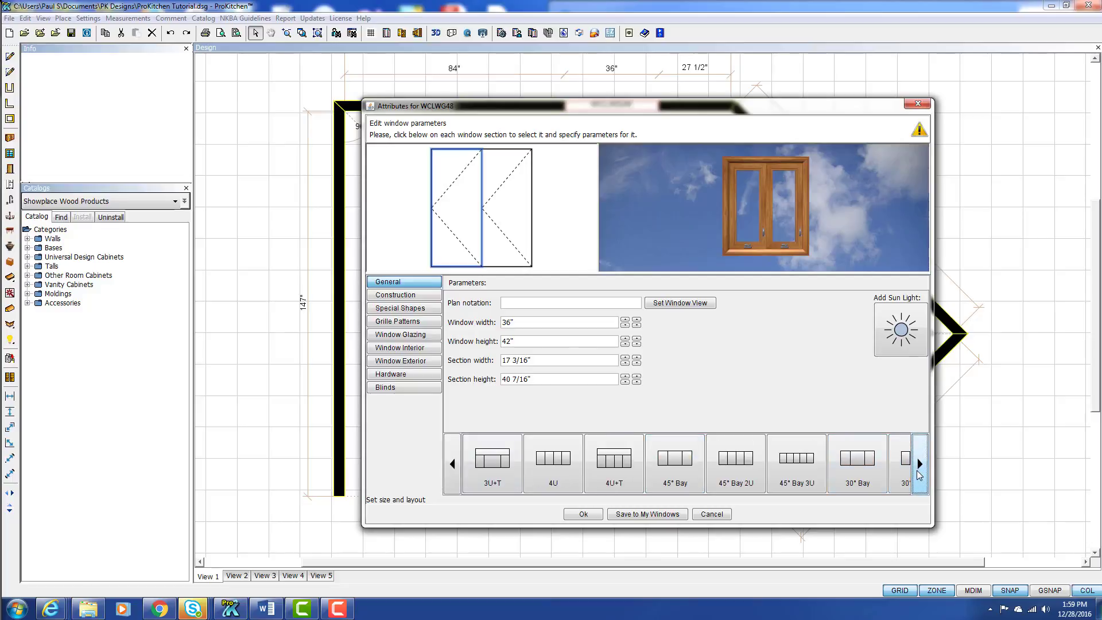
left_click(919, 474)
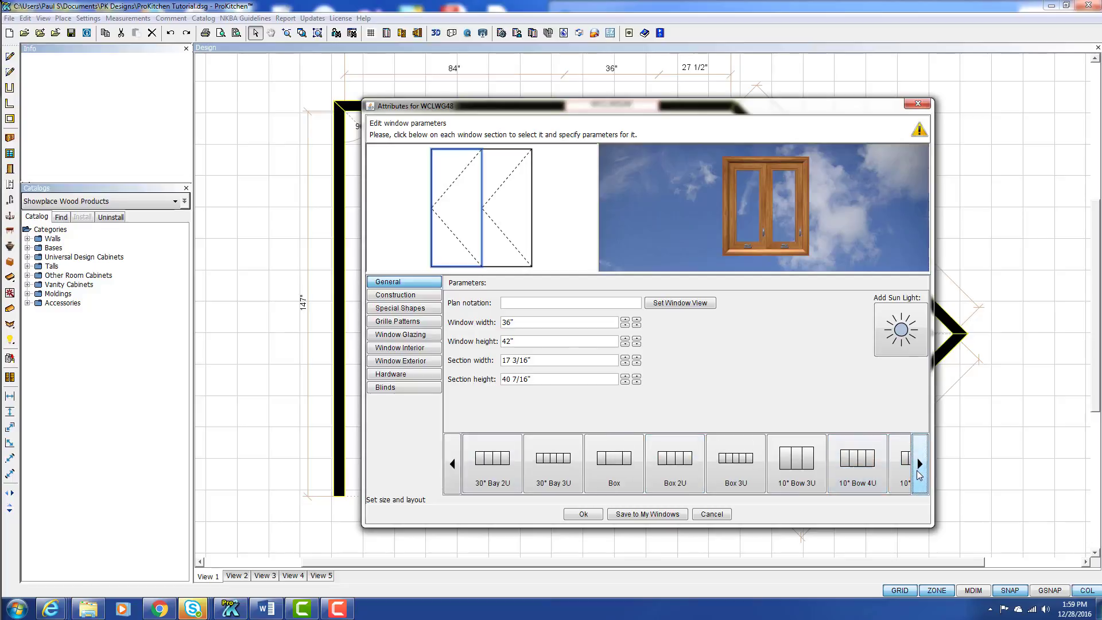
left_click(919, 474)
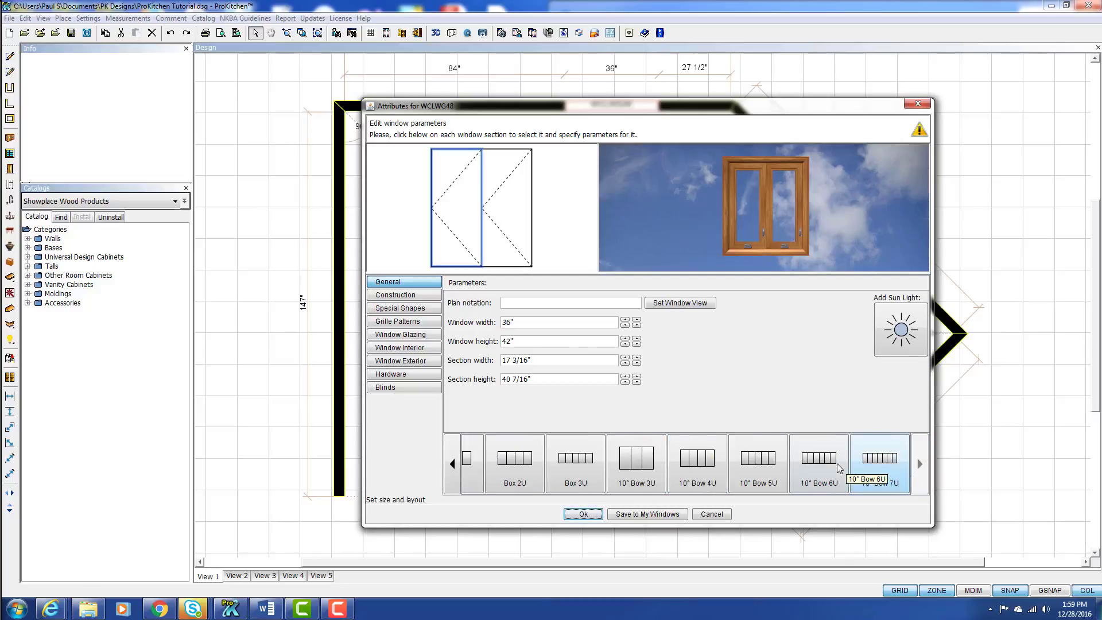
left_click(453, 466)
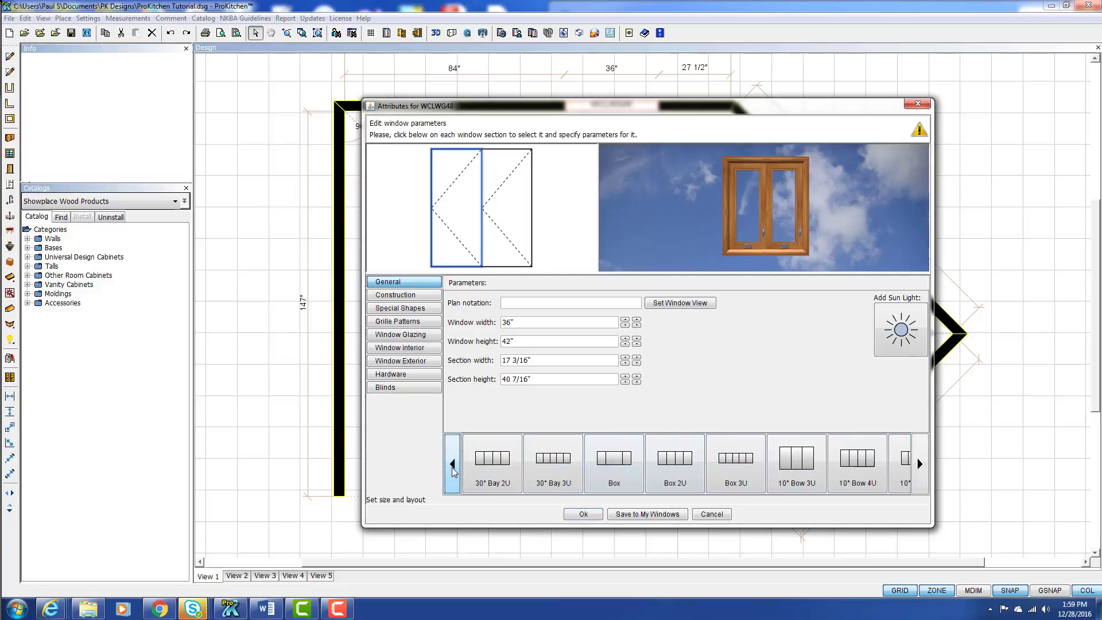
left_click(453, 466)
left_click(453, 468)
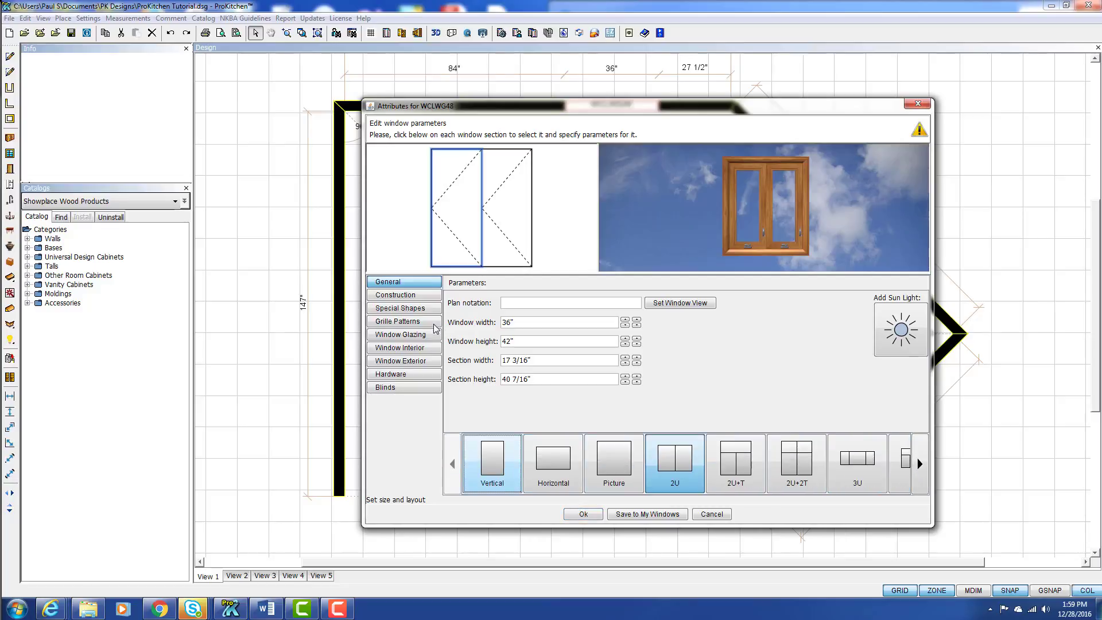
Try the Drywall returns installation in the window's construction settings, and restore Jambs and casing.
left_click(403, 296)
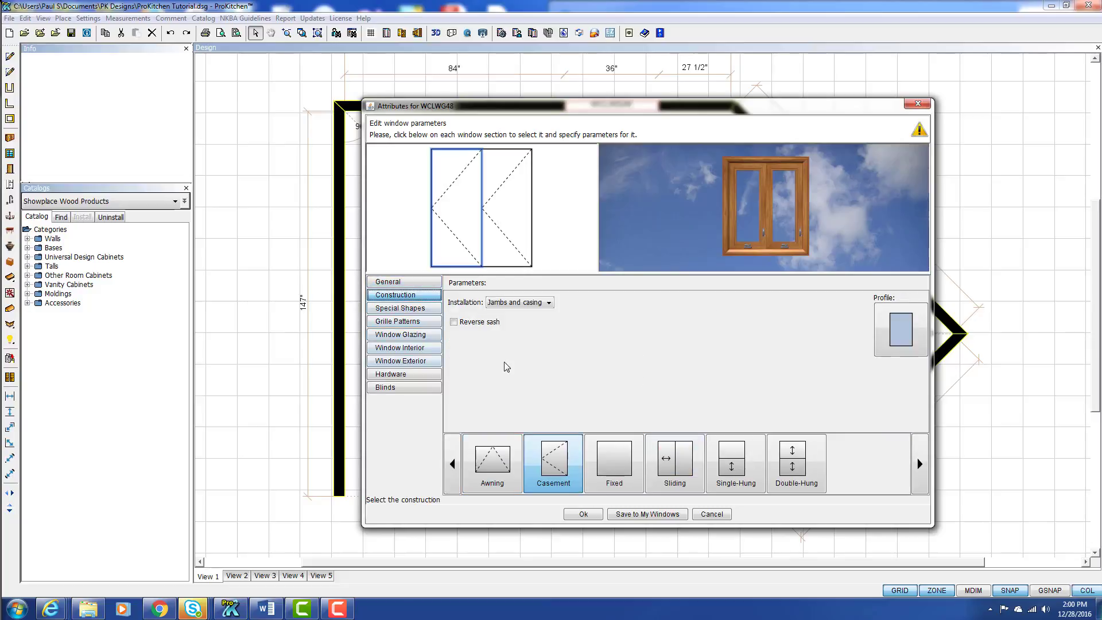
left_click(548, 307)
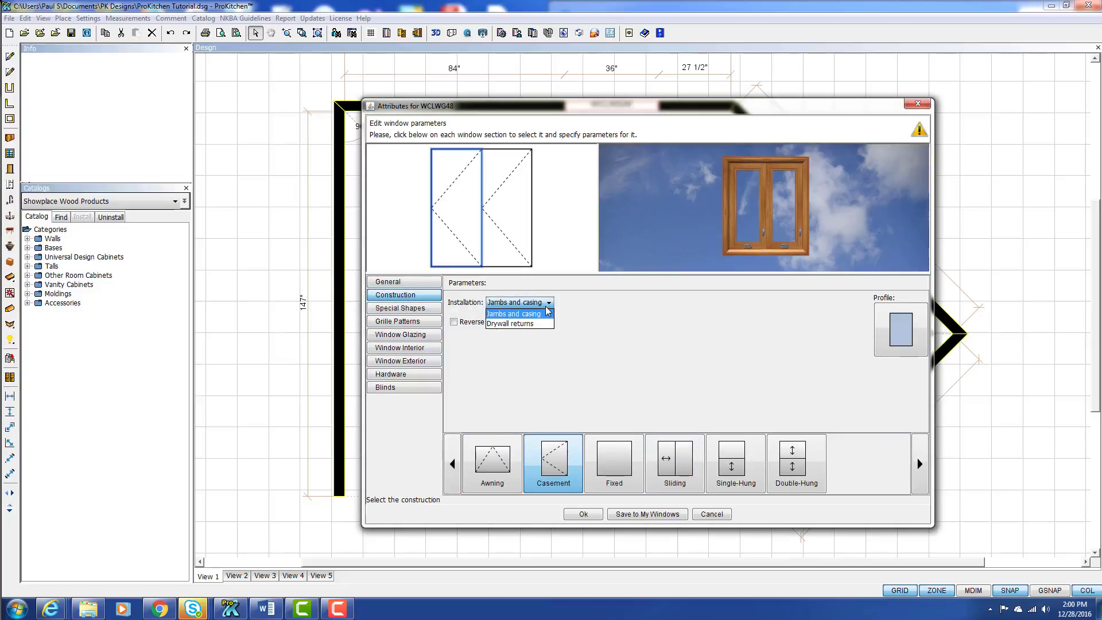
left_click(510, 324)
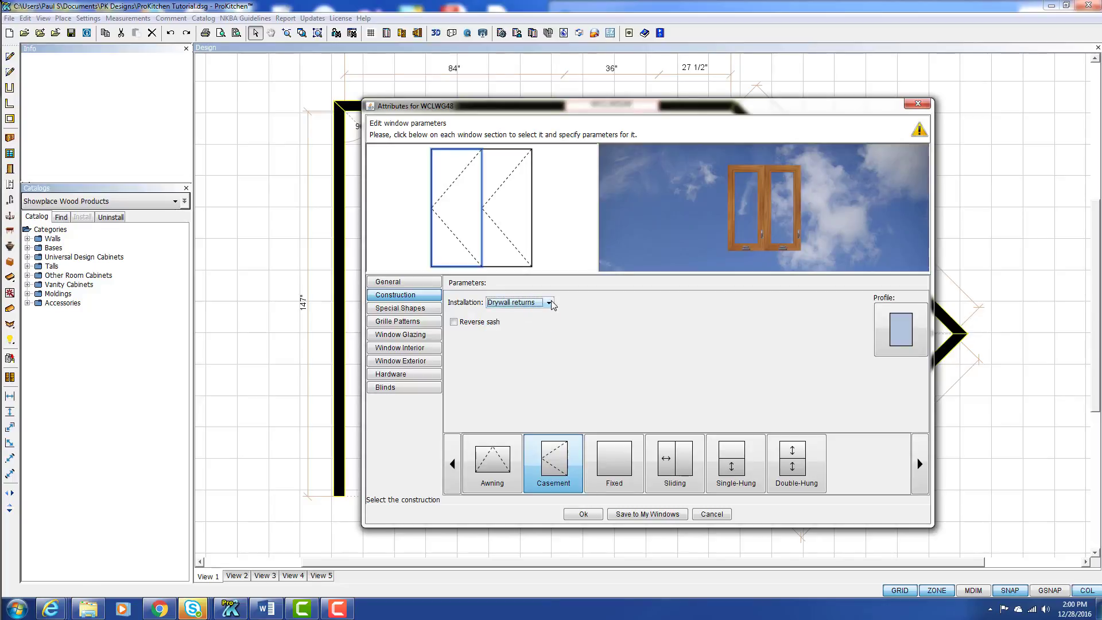
left_click(551, 303)
left_click(532, 314)
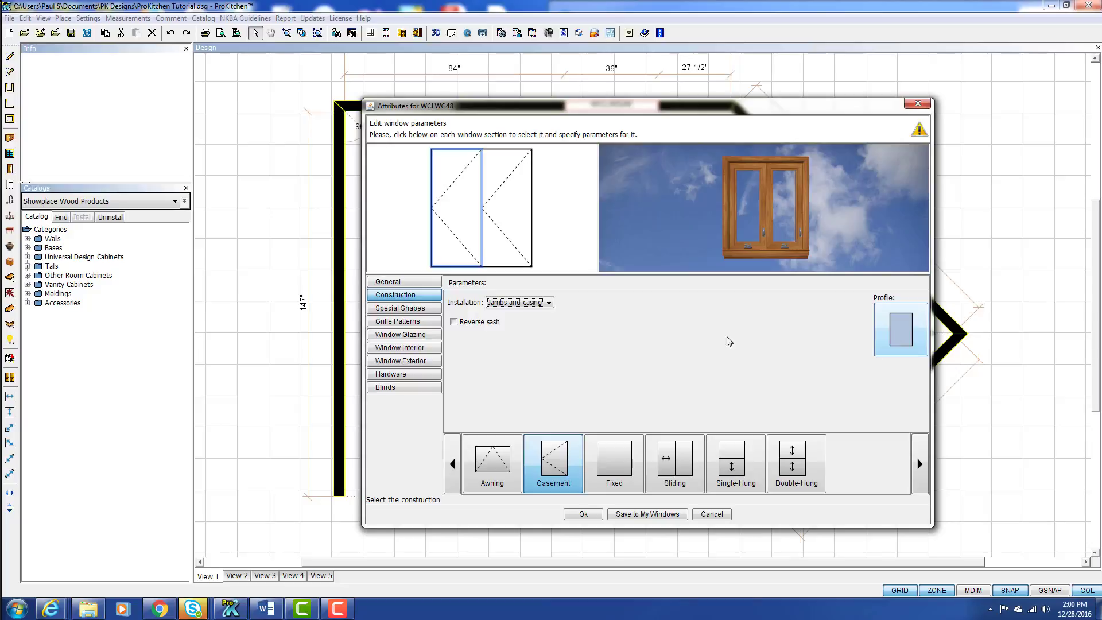
Reverse the sash of the window's right-hand casement section.
left_click(497, 241)
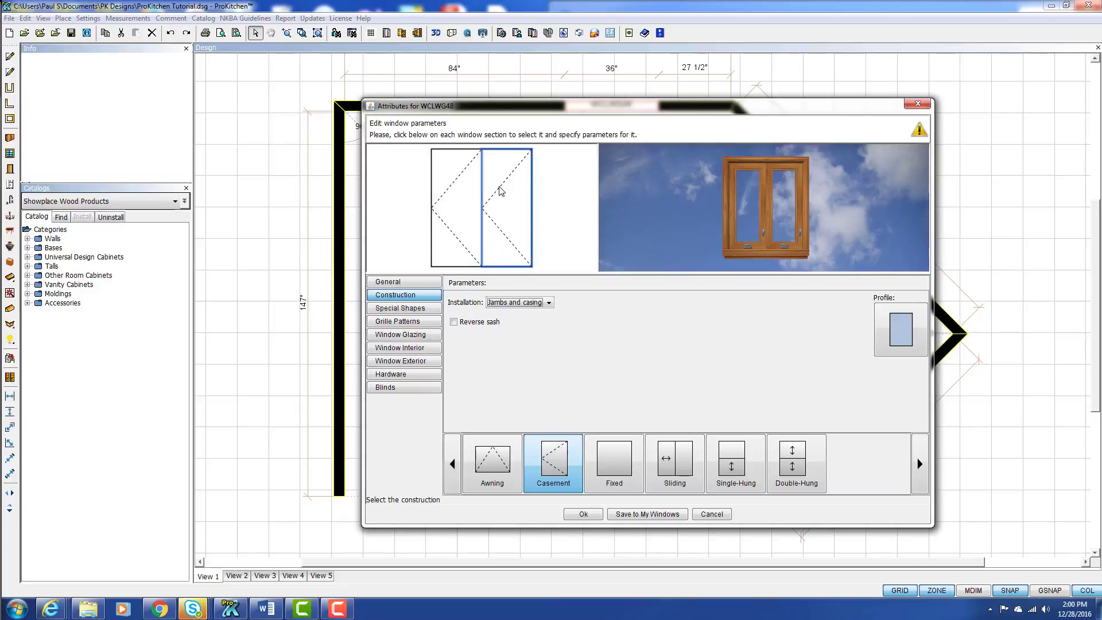
left_click(467, 195)
left_click(510, 201)
left_click(453, 322)
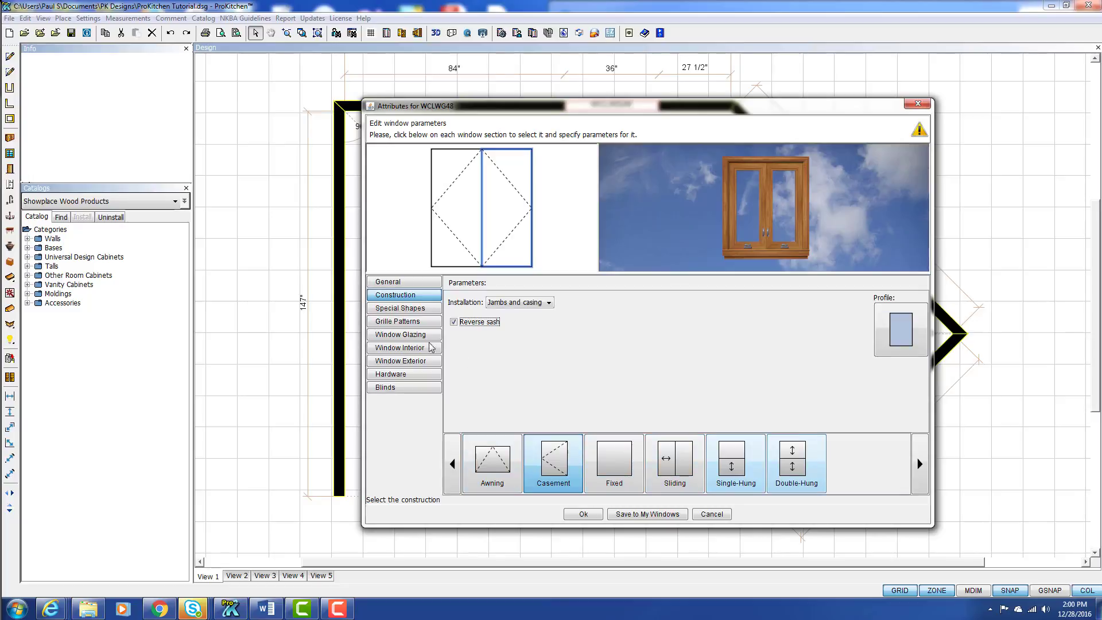
Try the Round-top and Full Arch special shapes on the two window sections, and restore both to Rectangular.
left_click(402, 309)
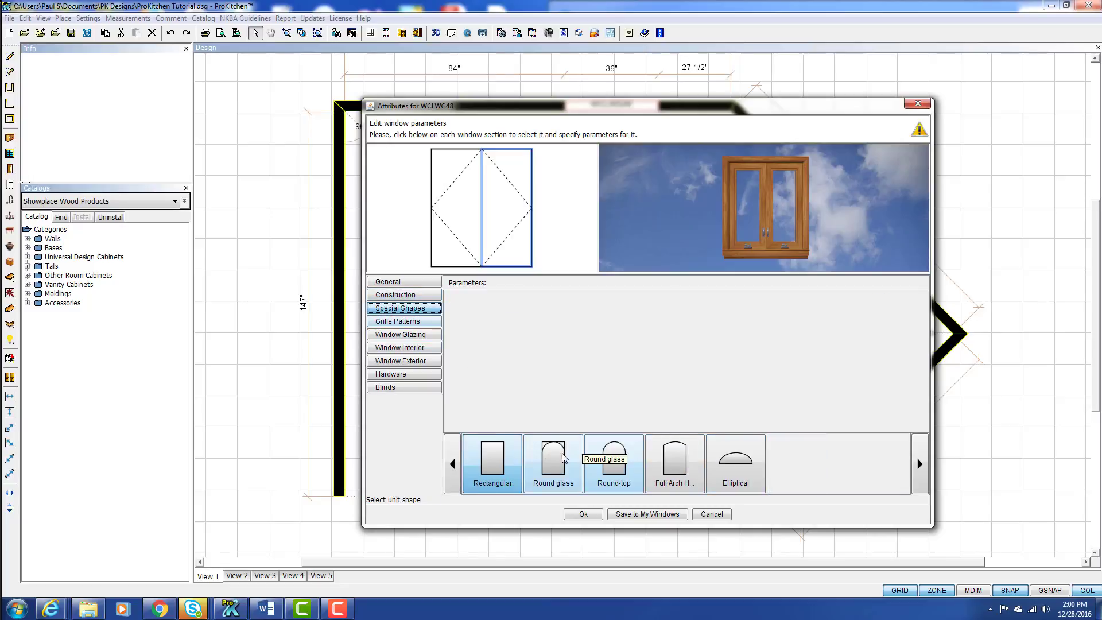
left_click(613, 459)
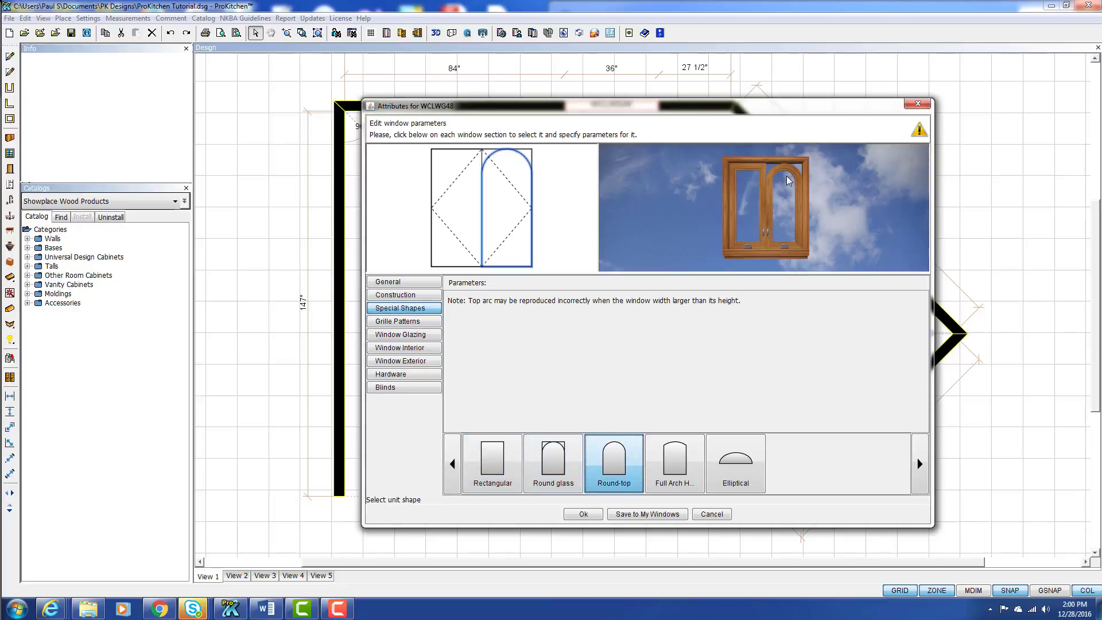
left_click(670, 462)
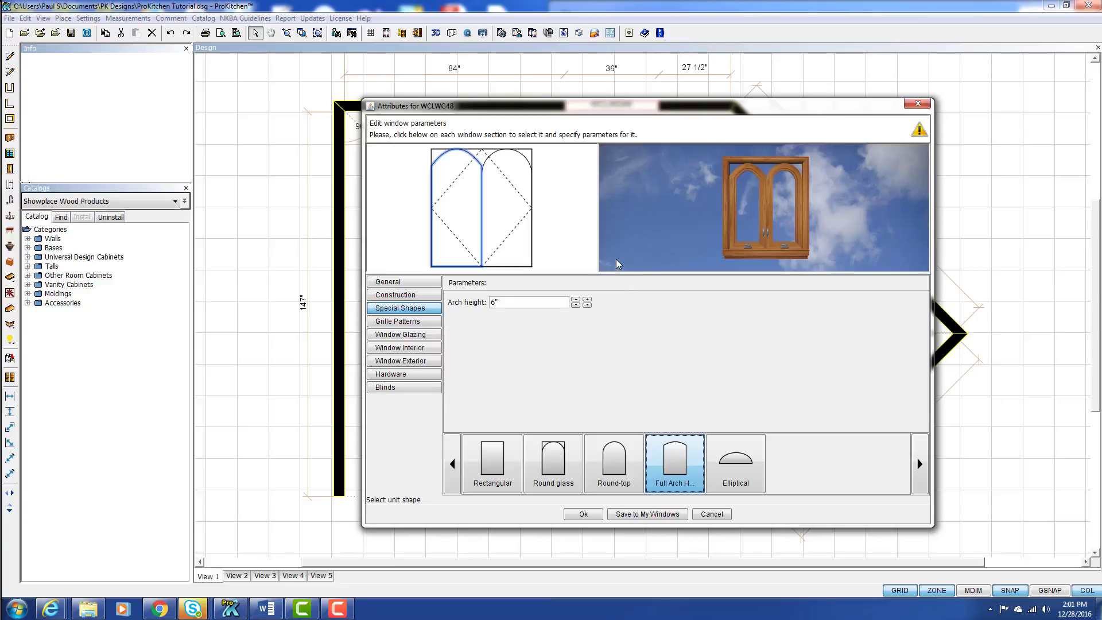
left_click(511, 476)
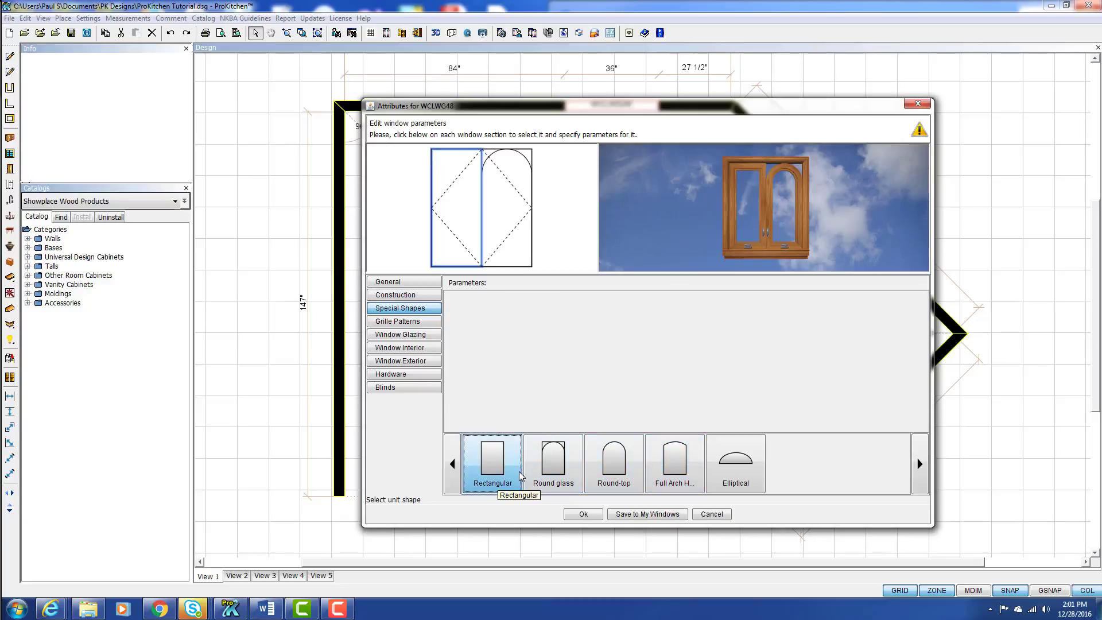
left_click(501, 244)
left_click(493, 459)
Try the Colonial, Fractional, Victorian and Prairie grille patterns on the right-hand section, and restore No Grille.
left_click(411, 323)
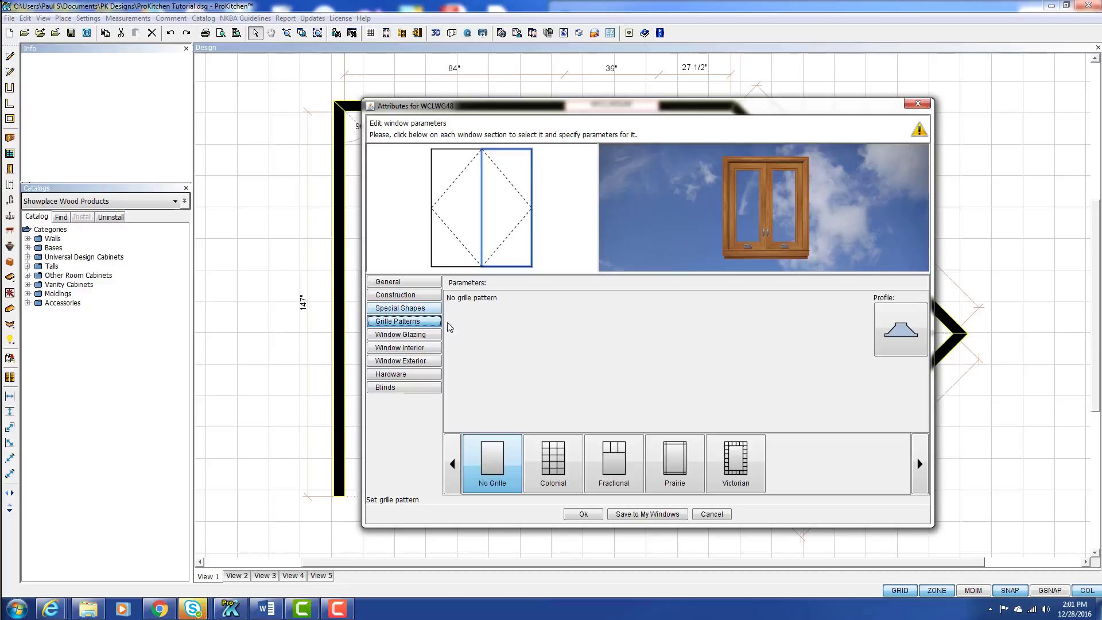
left_click(553, 459)
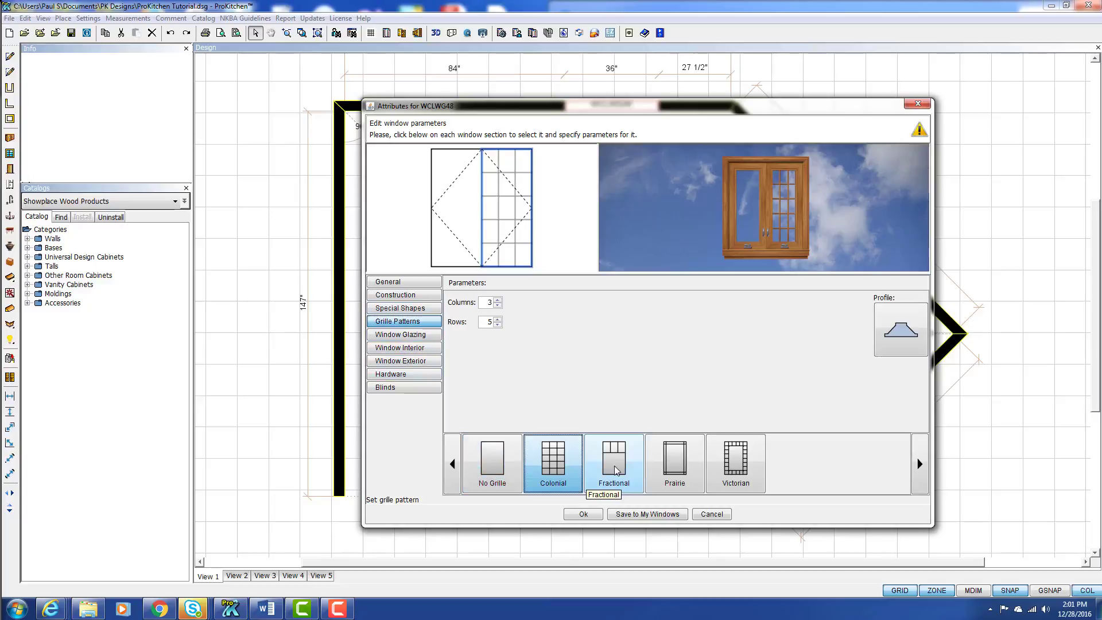
left_click(614, 462)
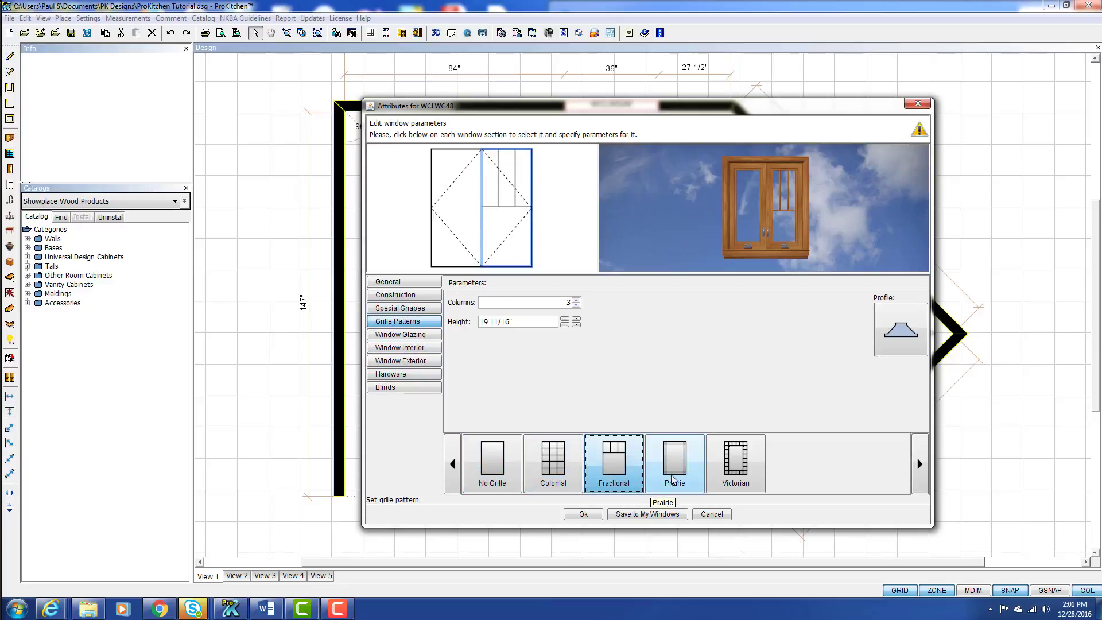
left_click(735, 462)
left_click(673, 464)
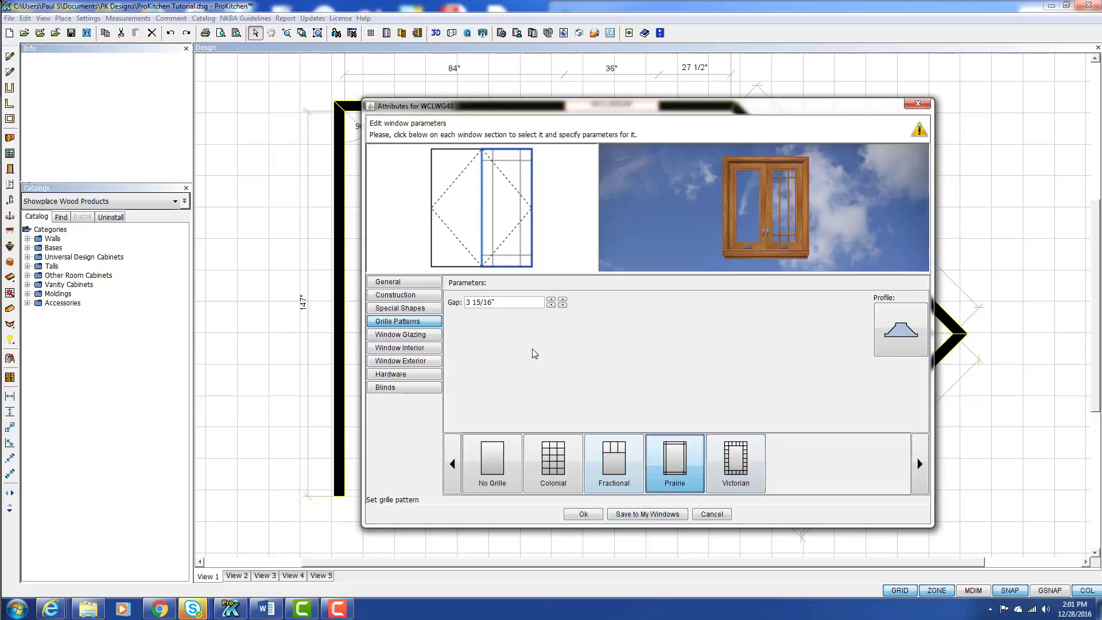
left_click(614, 462)
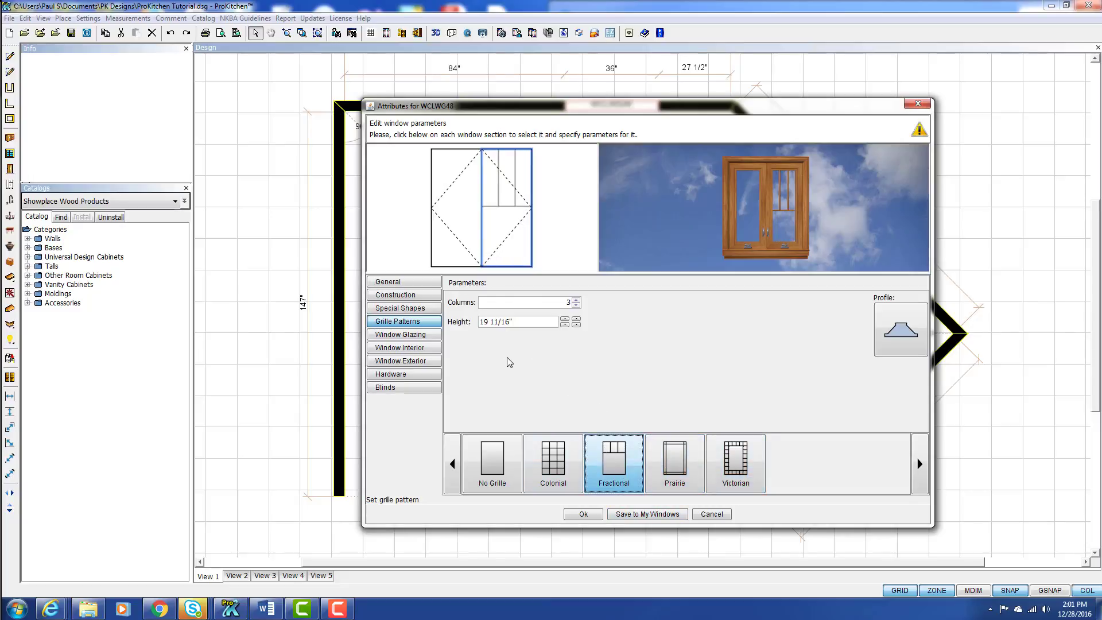
left_click(493, 466)
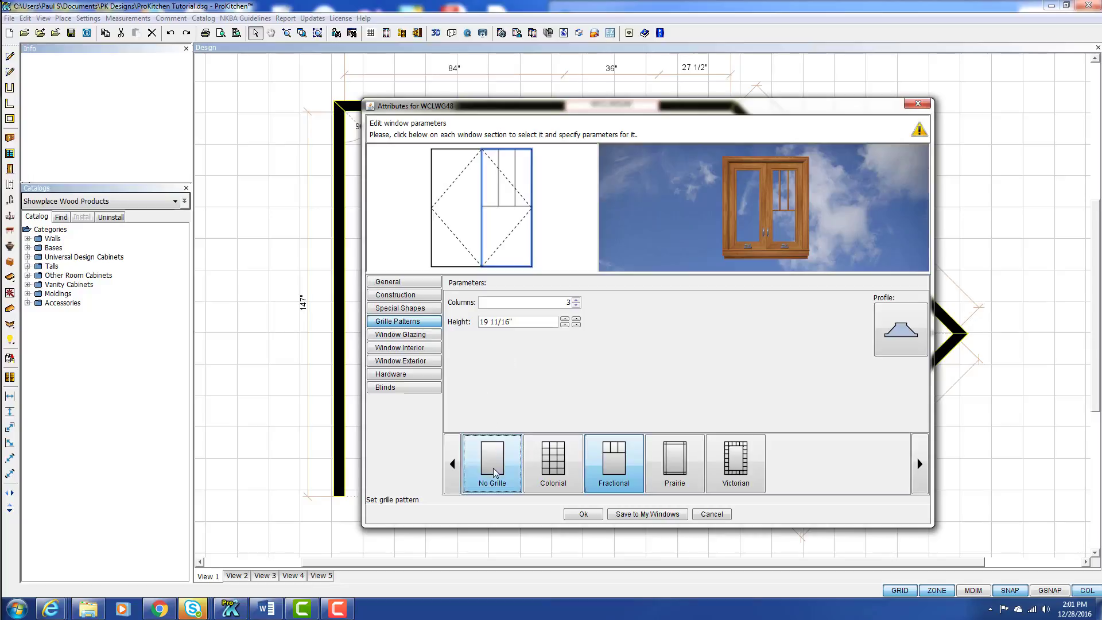
Examine the glazing options and grille installation choices in the window's glazing settings.
left_click(413, 337)
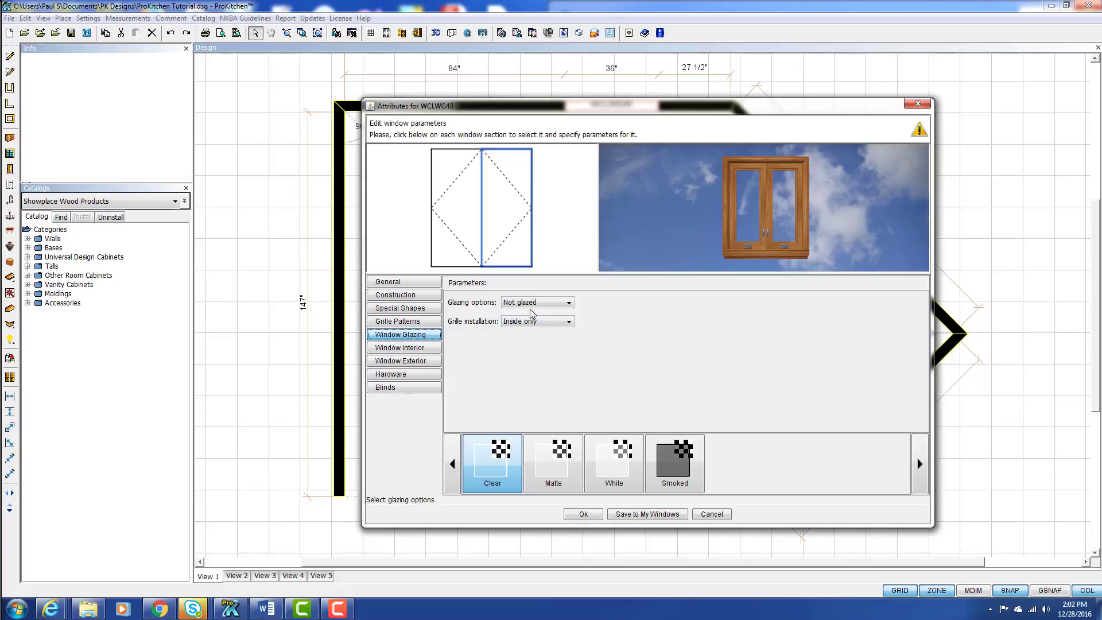
left_click(569, 303)
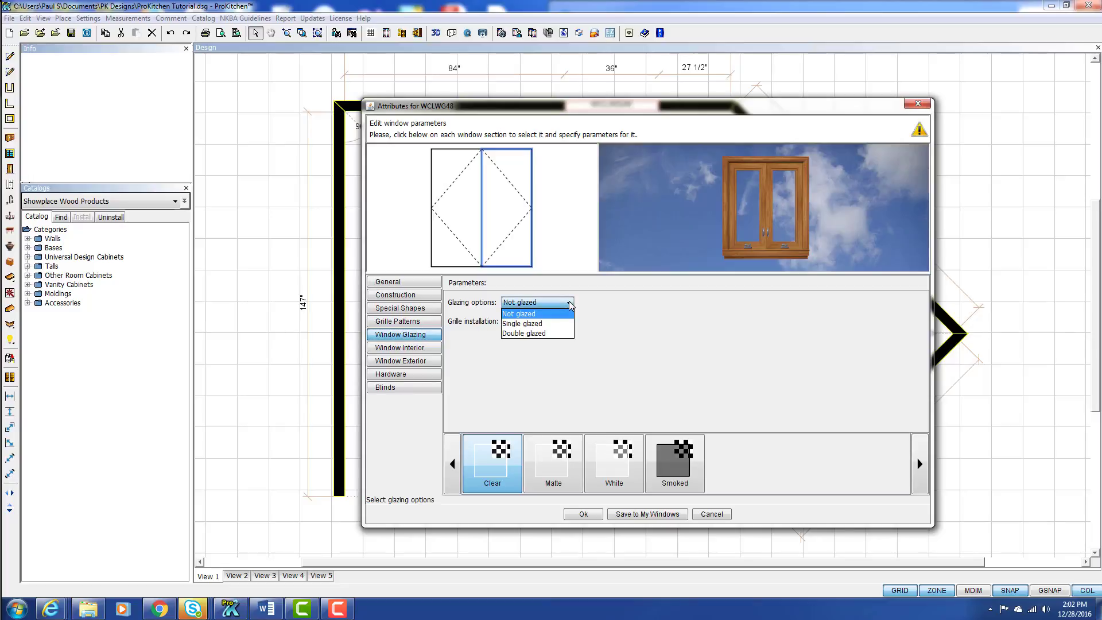
left_click(570, 305)
left_click(568, 325)
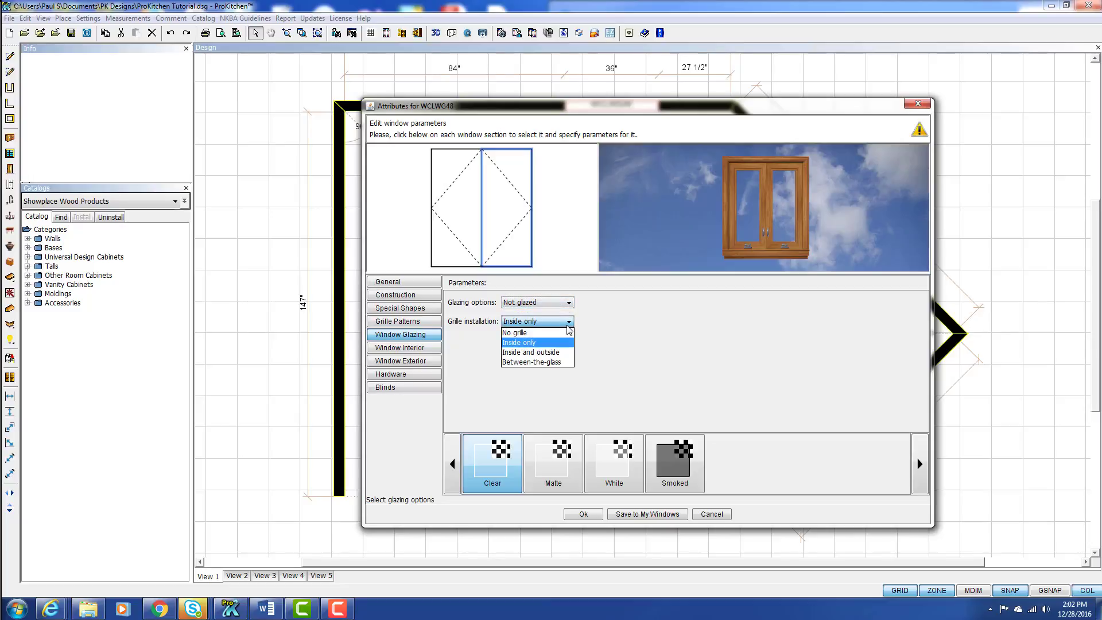
left_click(568, 325)
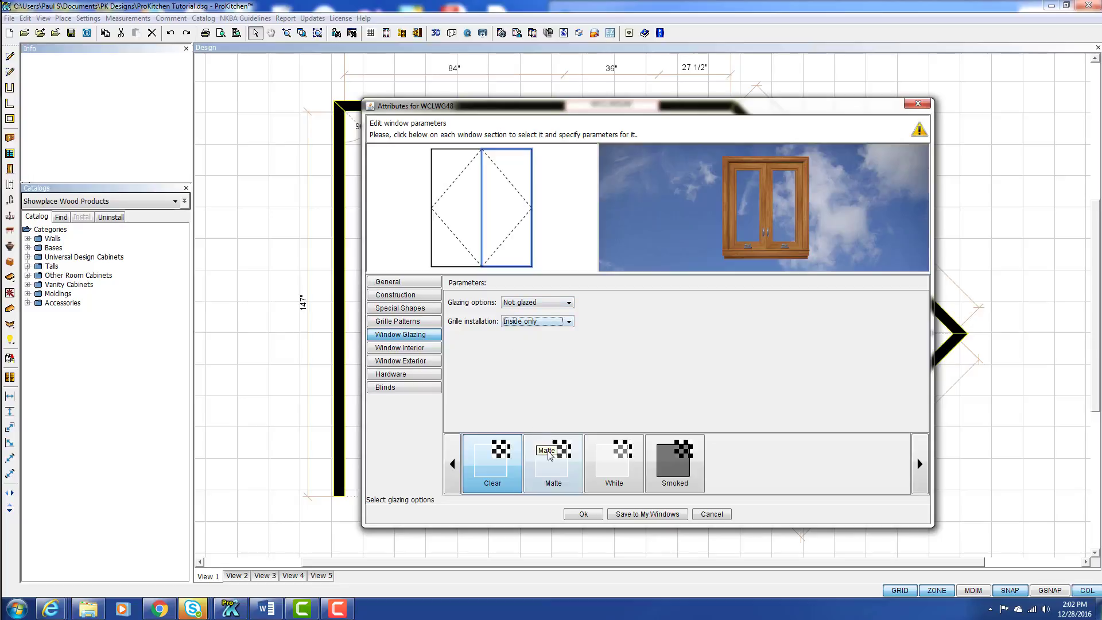
Try Single glazed with Matte, White and Smoked glass, and restore the glazing to Clear and Not glazed.
left_click(537, 303)
left_click(541, 324)
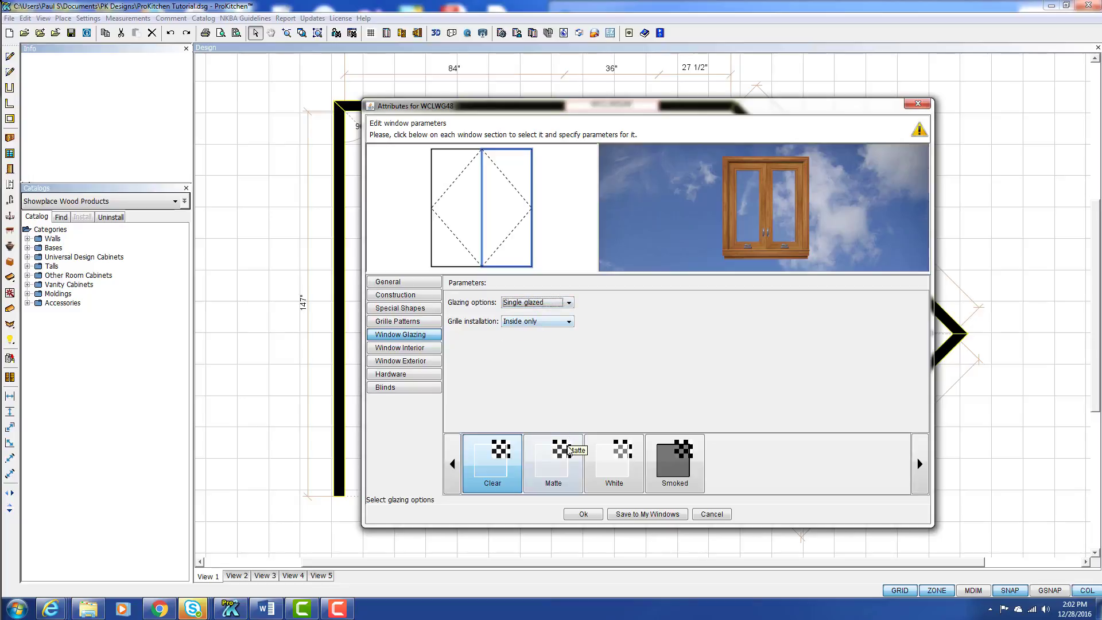
left_click(554, 460)
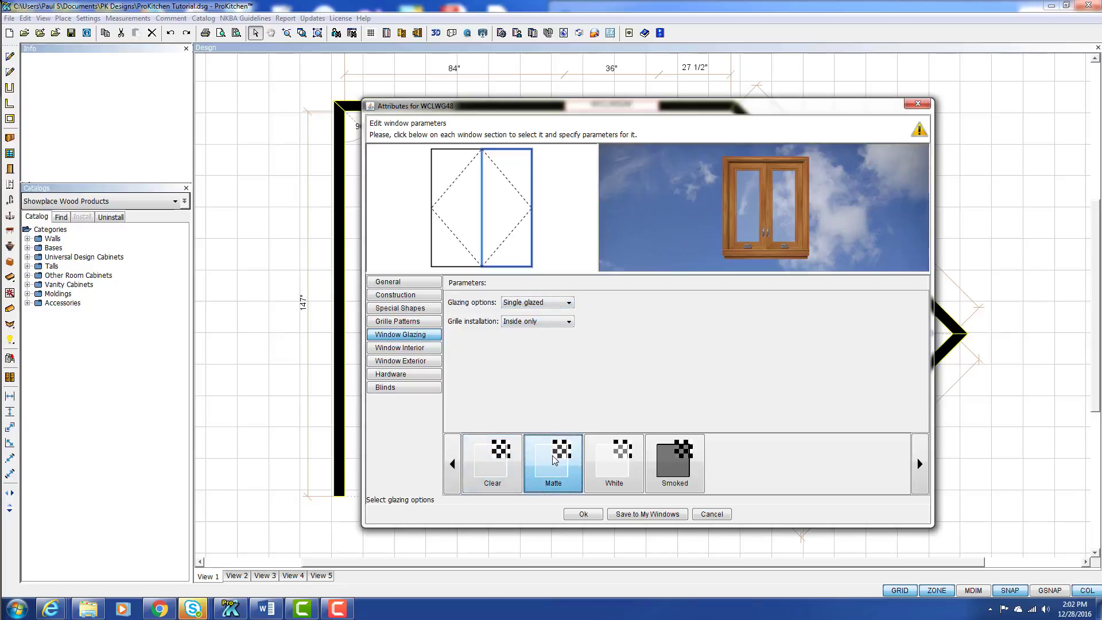
left_click(618, 457)
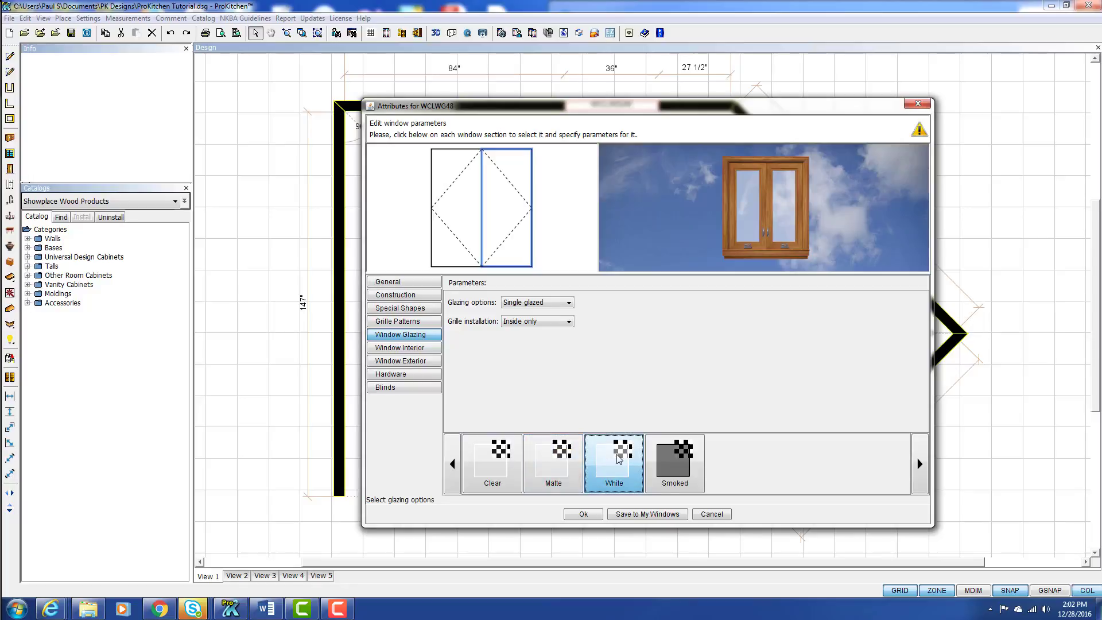
left_click(670, 472)
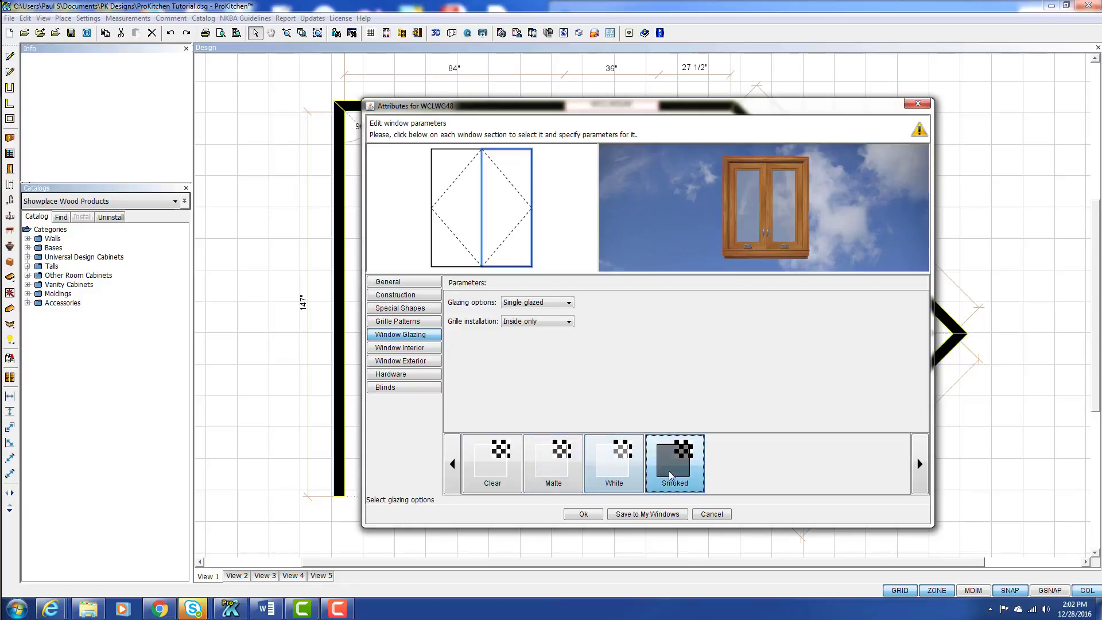
left_click(491, 477)
left_click(568, 302)
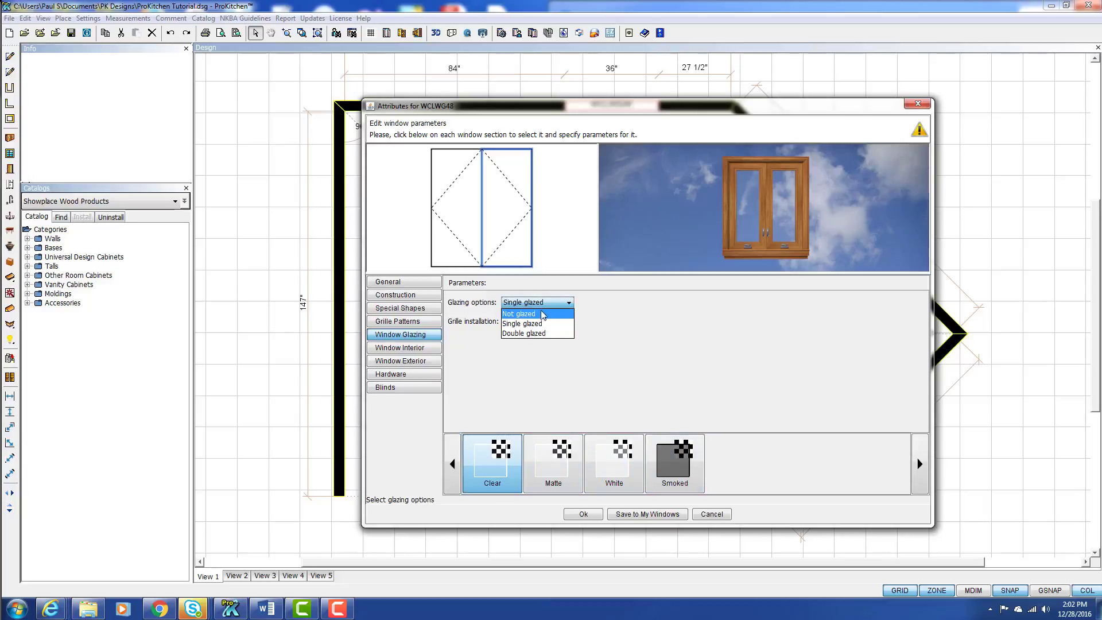
left_click(537, 318)
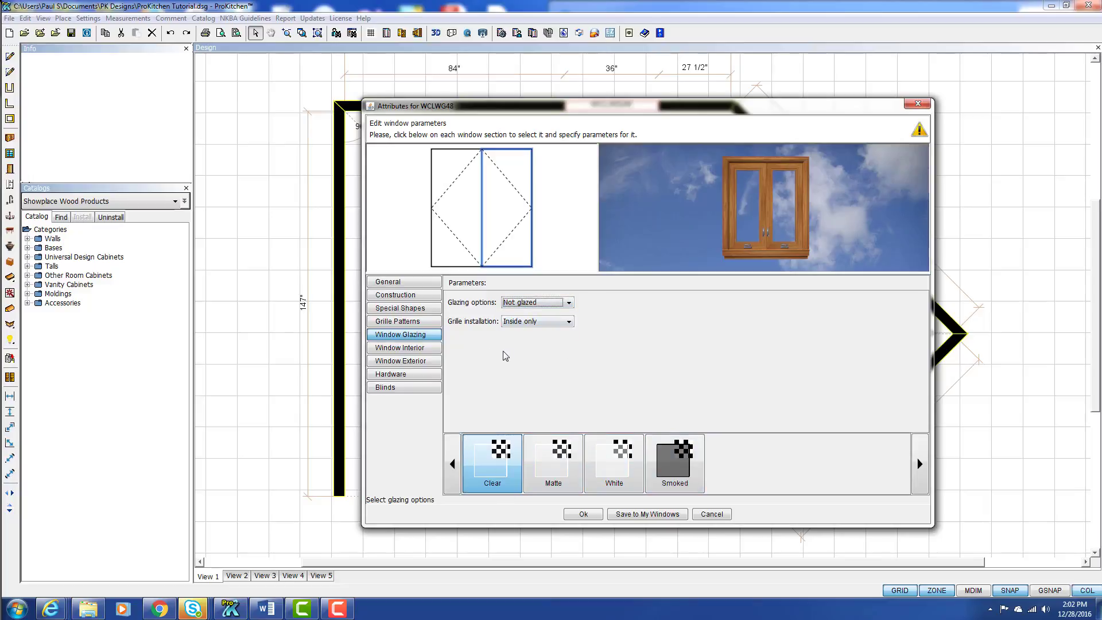
Examine the grille installation choices in the window's glazing settings, leaving Inside only selected.
left_click(552, 322)
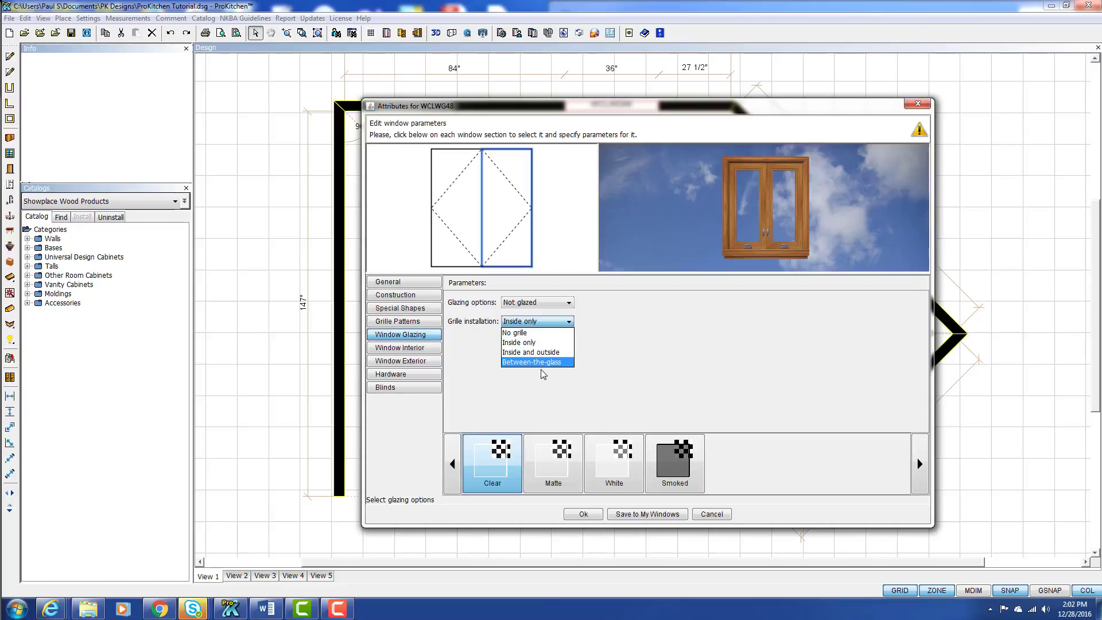
left_click(482, 380)
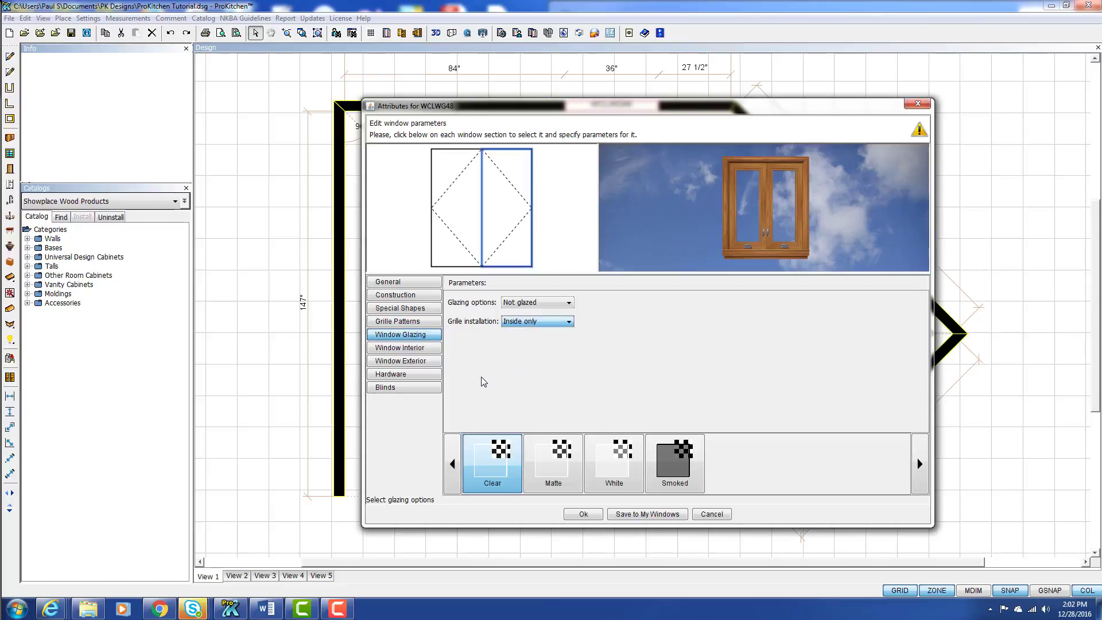
Remove the stool and apron from the window's interior trim, and try it without casing before restoring the casing.
left_click(411, 350)
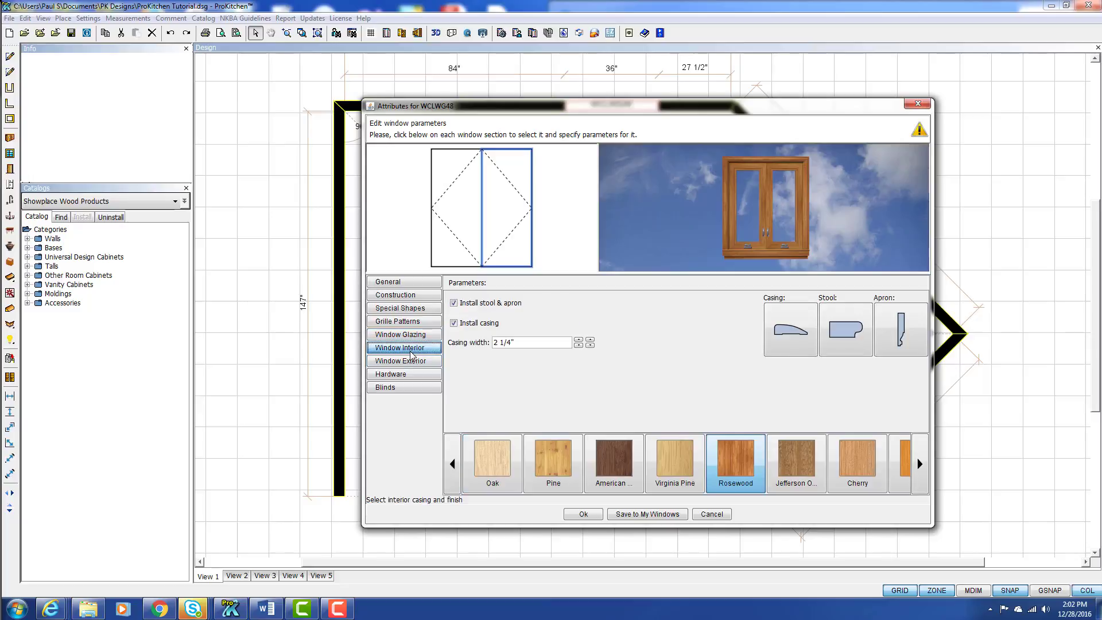
left_click(454, 303)
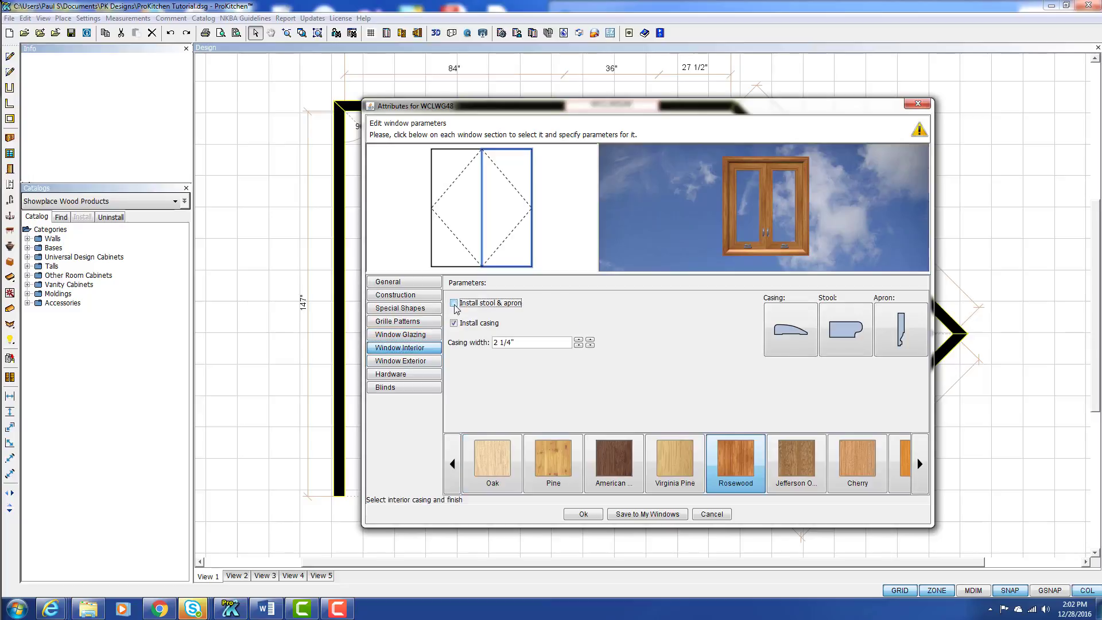
left_click(454, 305)
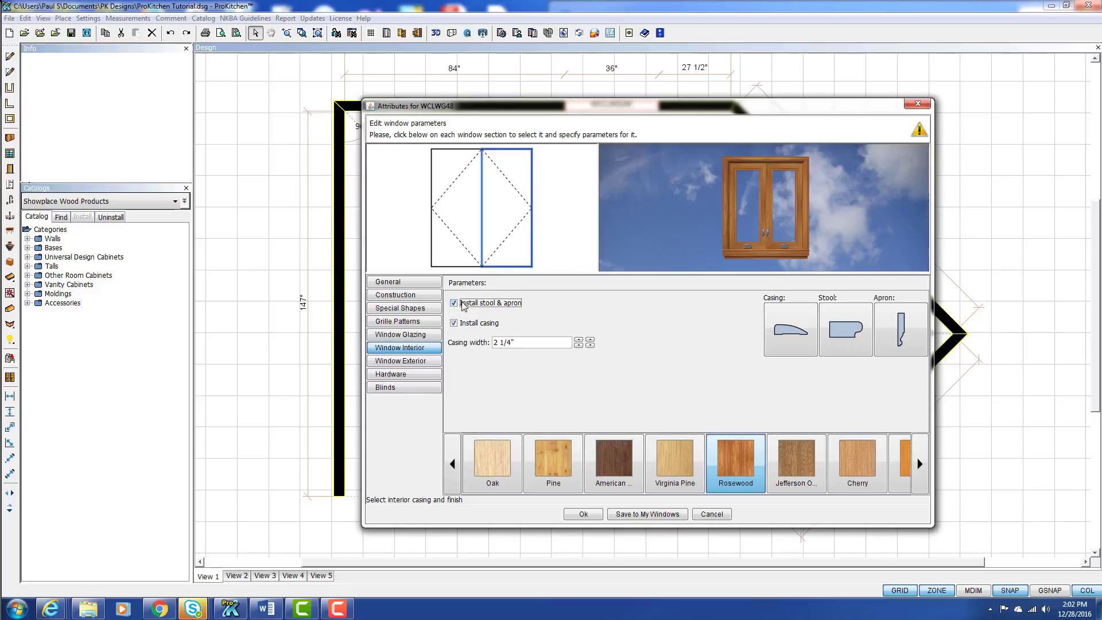
left_click(462, 304)
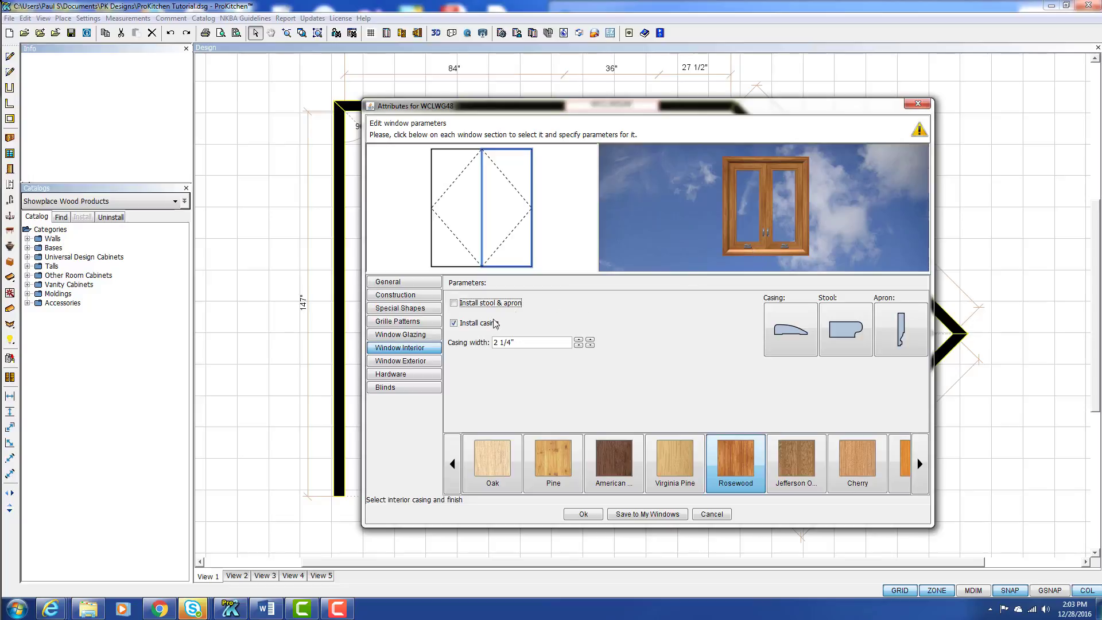
left_click(454, 324)
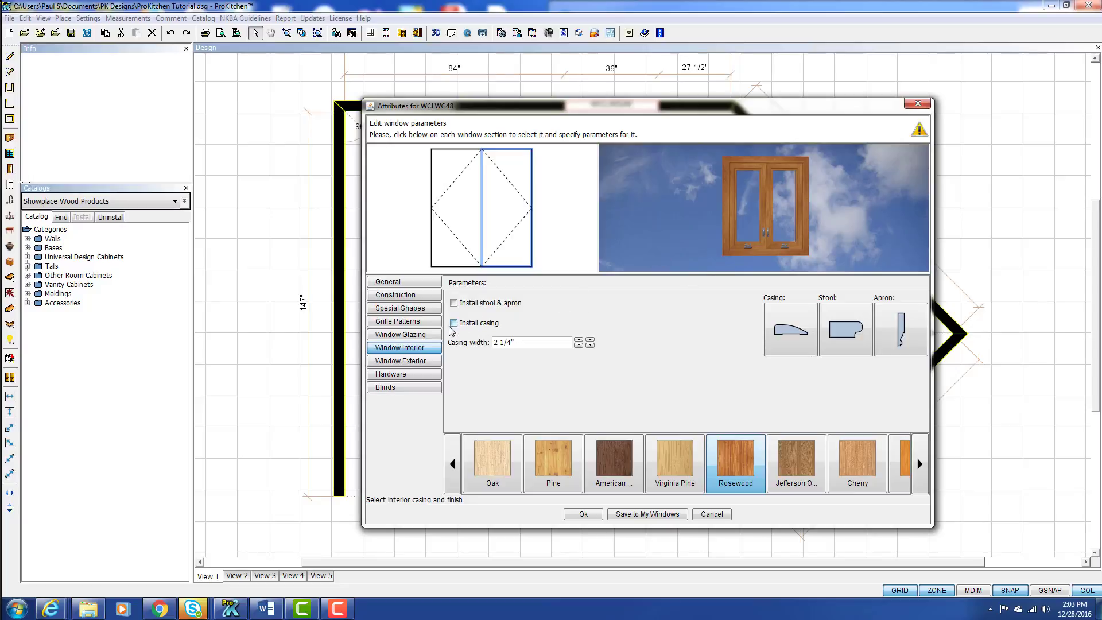
left_click(454, 323)
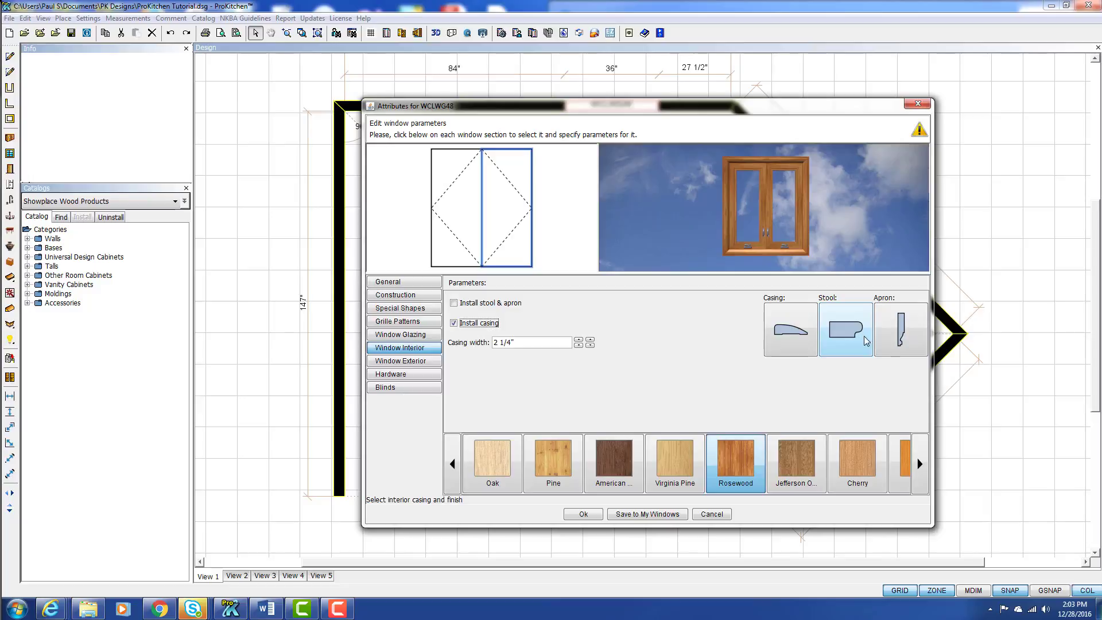
left_click(913, 355)
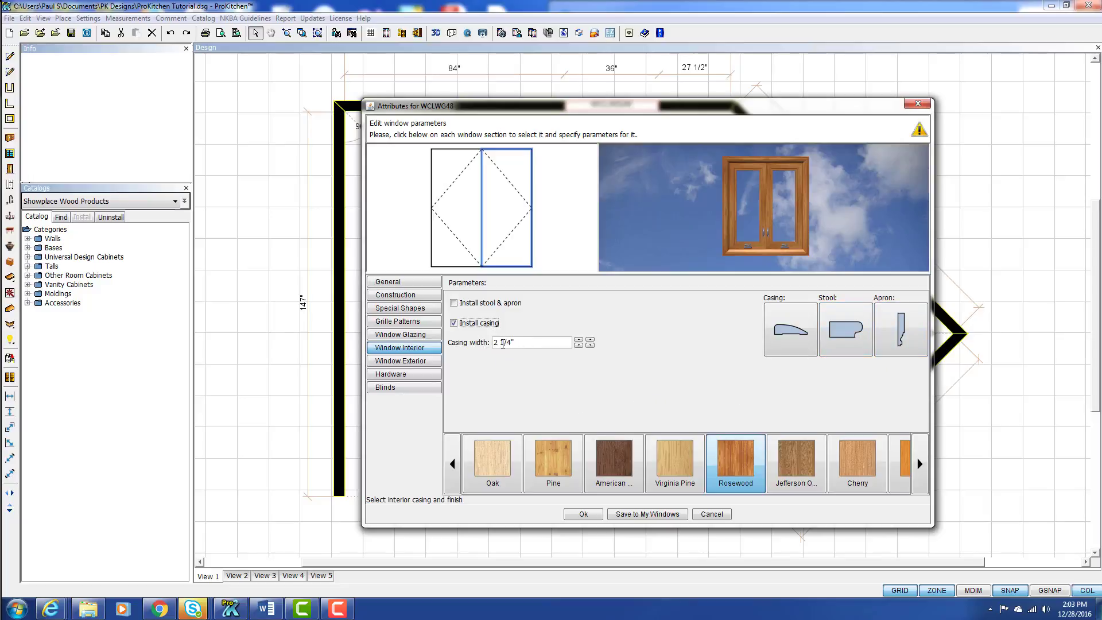
Try American Walnut, Cherry, Maroon Paint and Sierra among the interior finishes, and restore Rosewood.
left_click(608, 481)
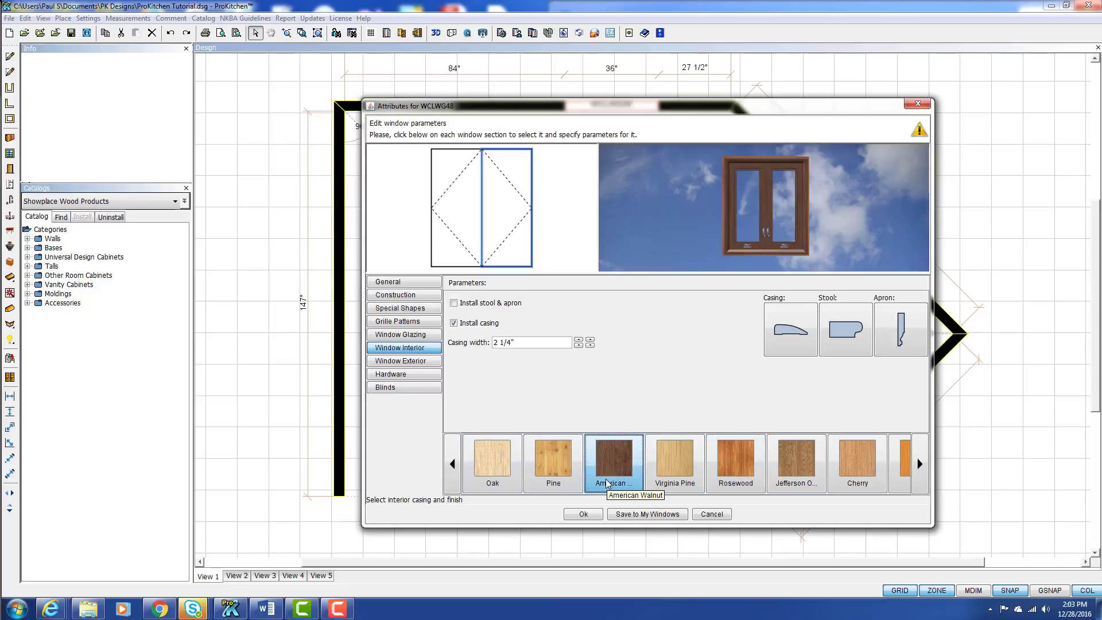
left_click(856, 462)
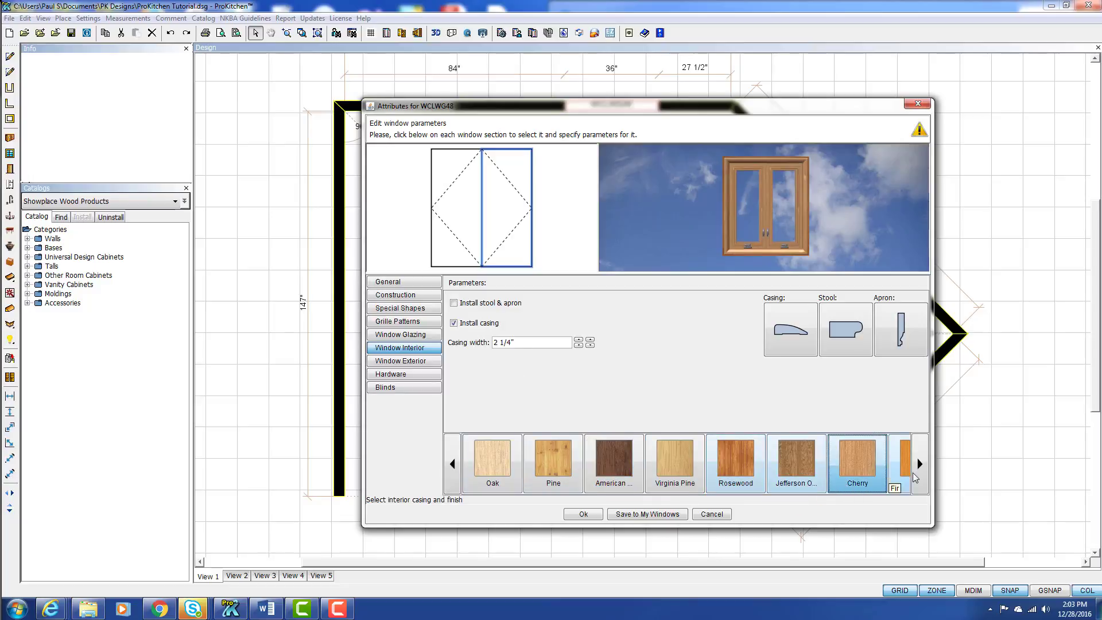
left_click(919, 477)
left_click(863, 476)
left_click(920, 476)
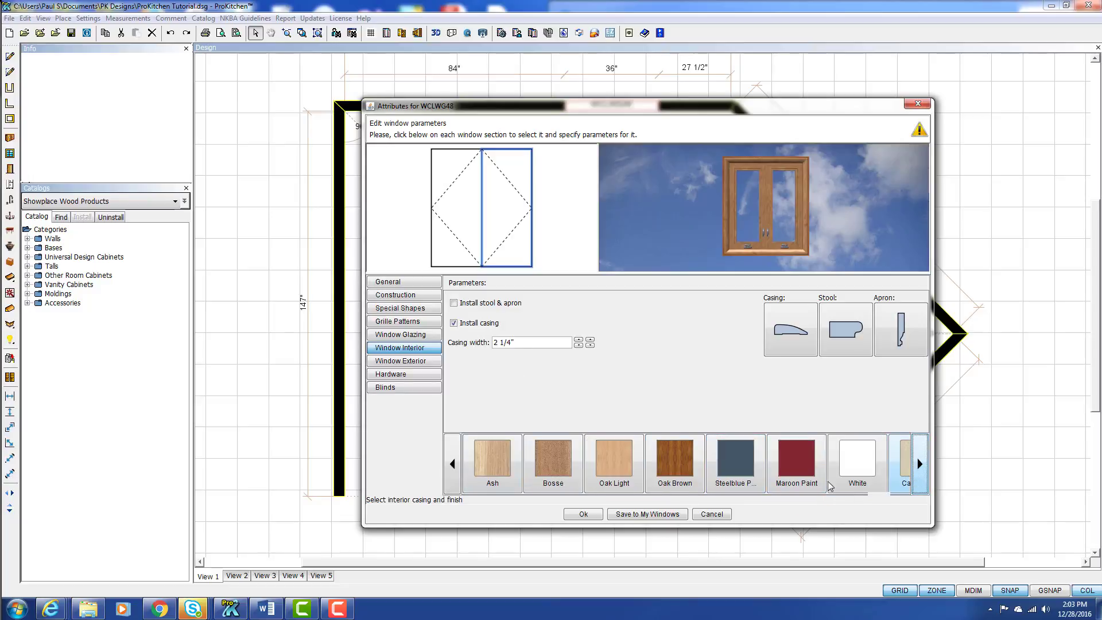
left_click(796, 462)
left_click(919, 476)
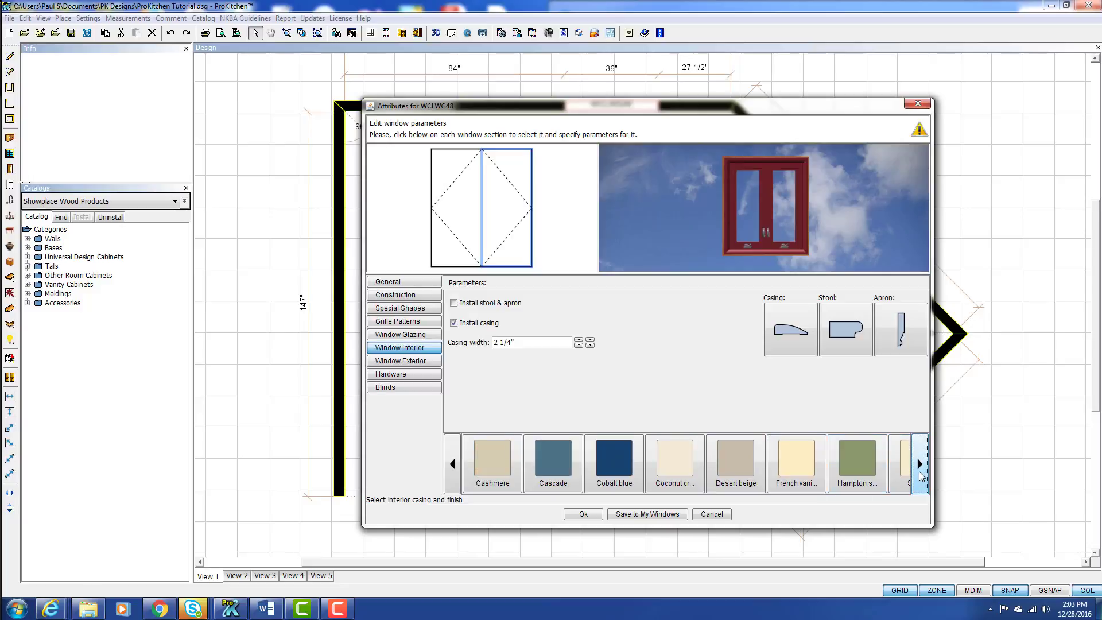
left_click(864, 478)
left_click(904, 462)
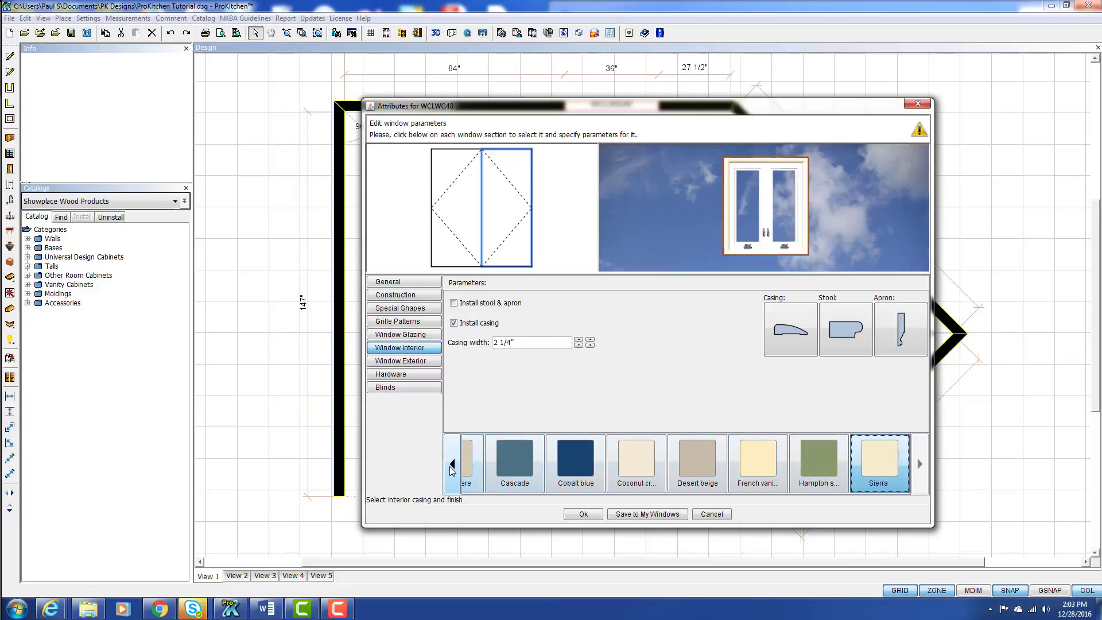
left_click(452, 466)
left_click(452, 468)
left_click(452, 467)
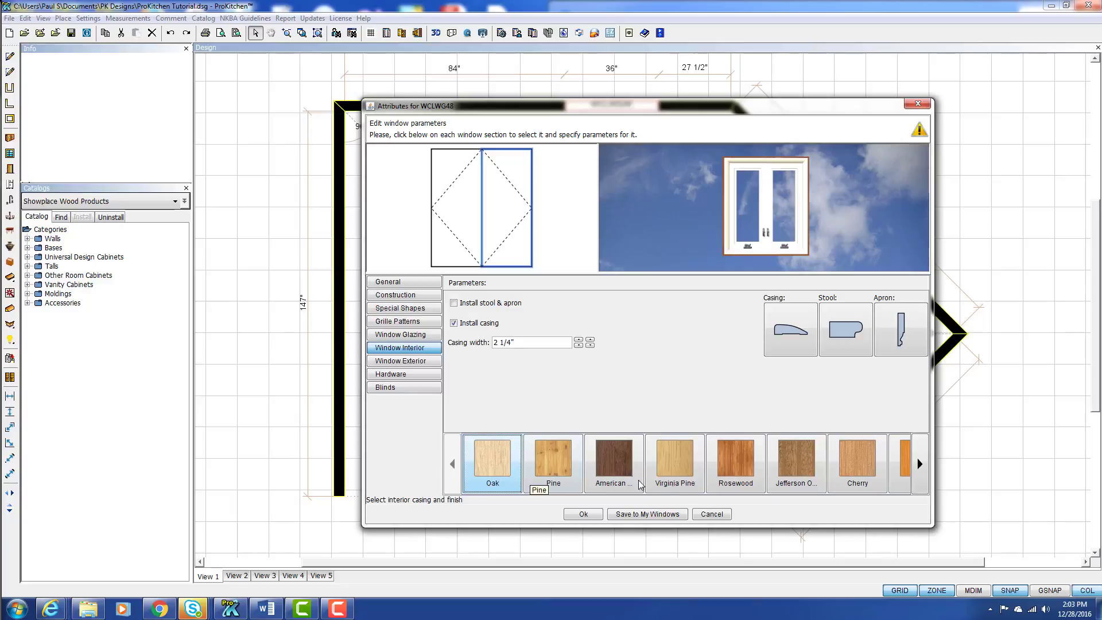
left_click(734, 465)
Try the window exterior without brickmould, and restore the brickmould.
left_click(404, 362)
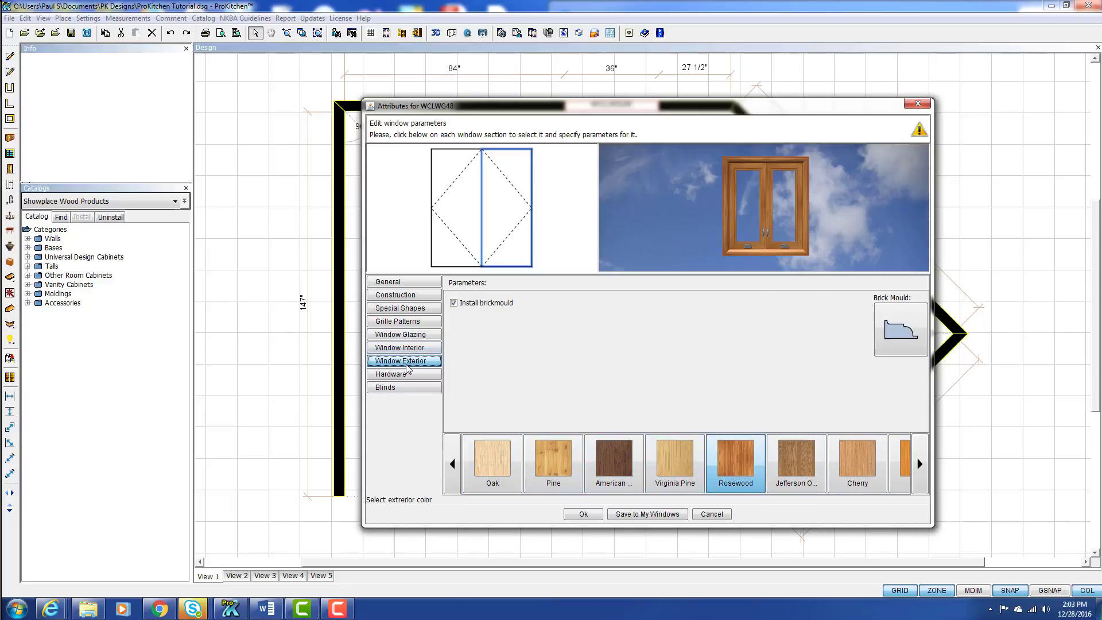
left_click(453, 303)
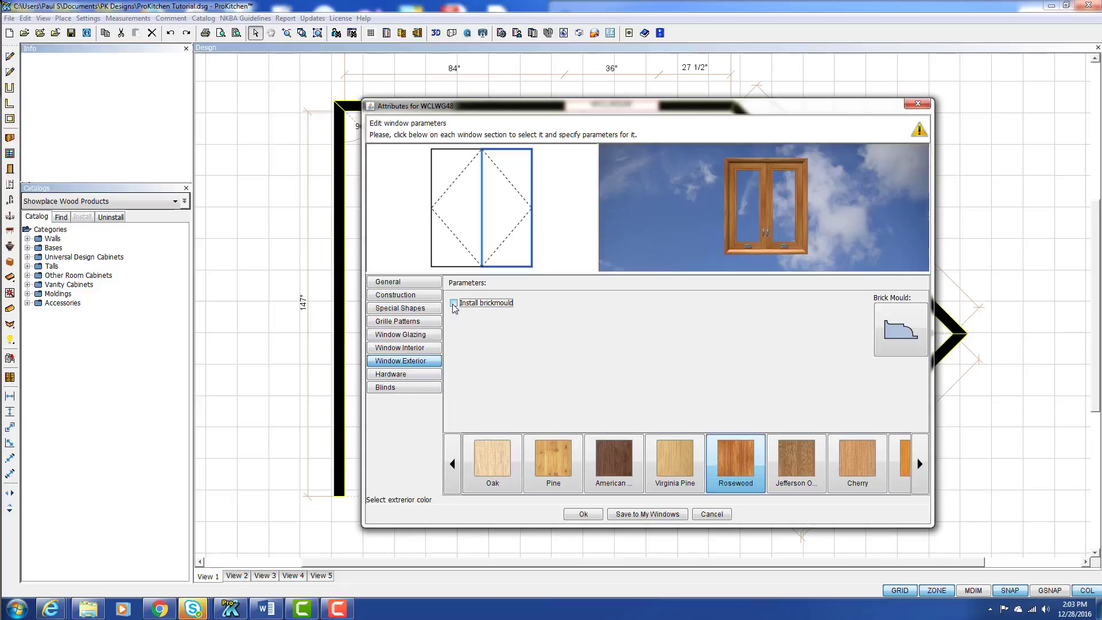
left_click(453, 303)
Examine the range of hardware finishes available for the window.
left_click(435, 378)
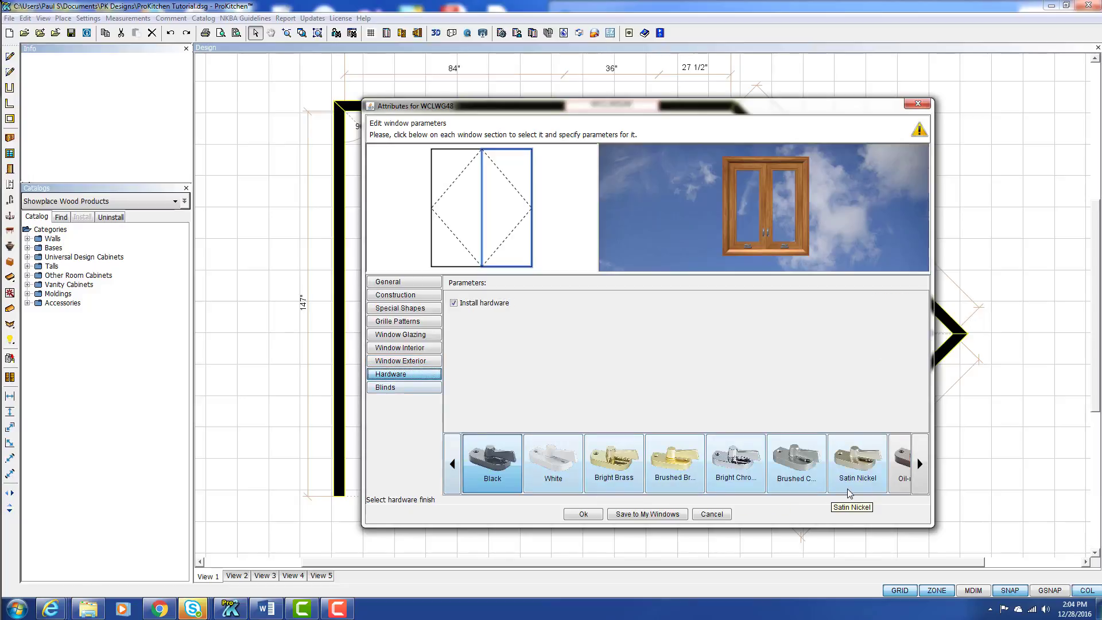
left_click(915, 471)
left_click(819, 462)
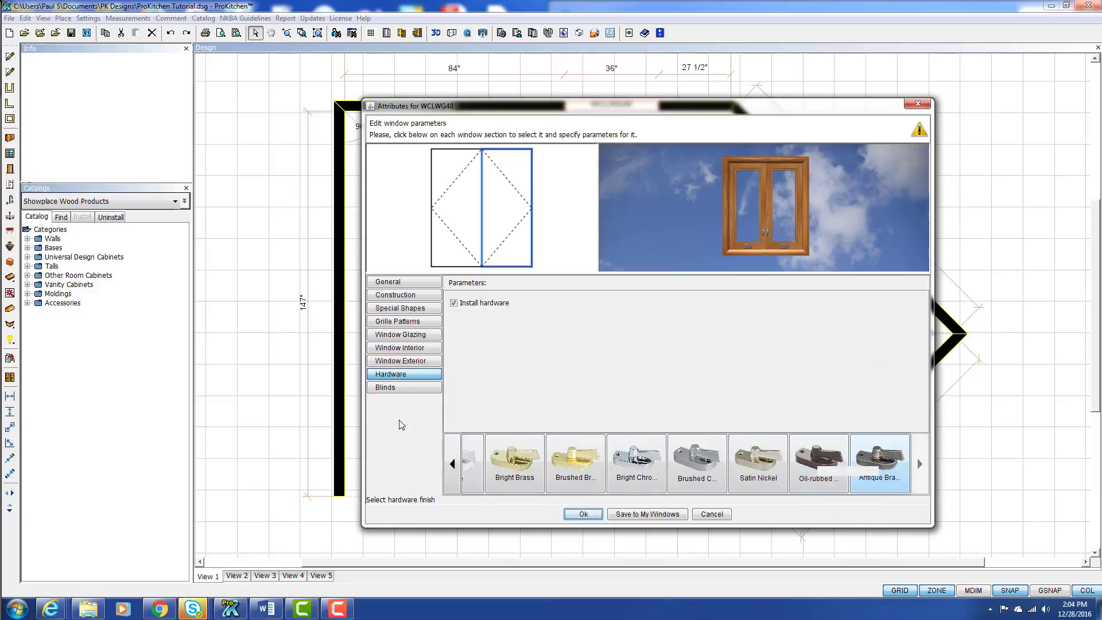
Install 2" traditional blinds on the window, tilt the slats towards Closed, and lift both blinds about halfway.
left_click(382, 390)
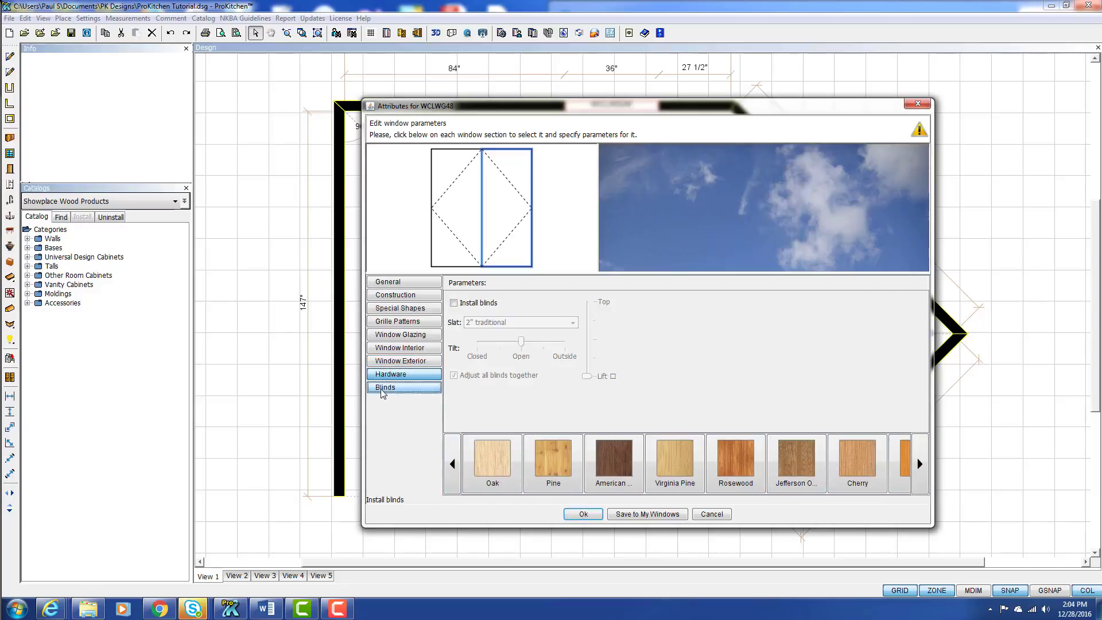
left_click(453, 304)
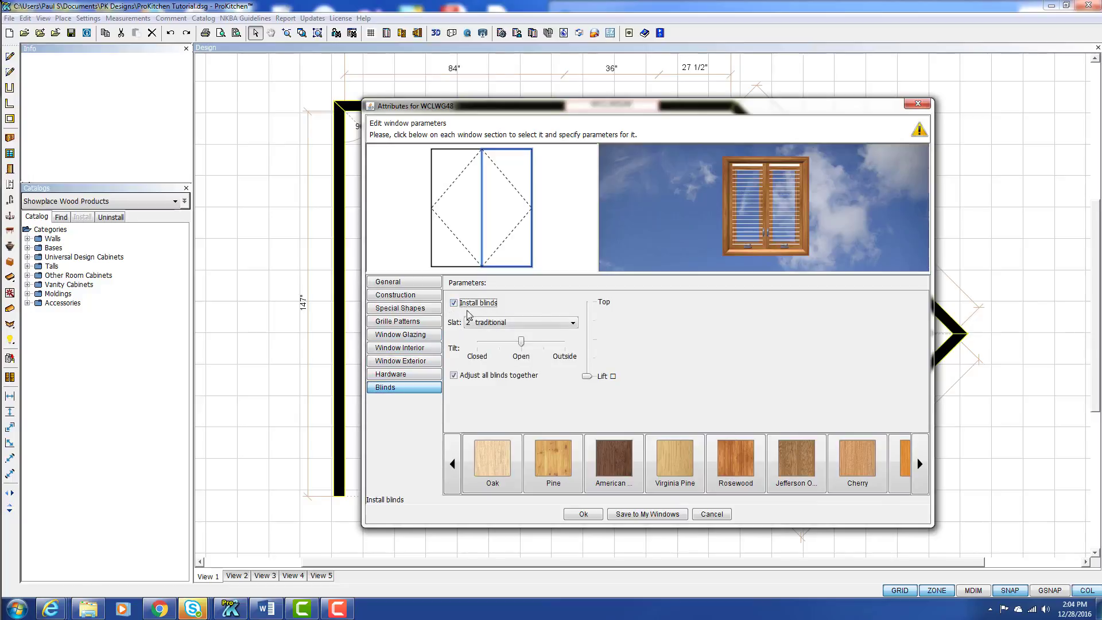
left_click(572, 323)
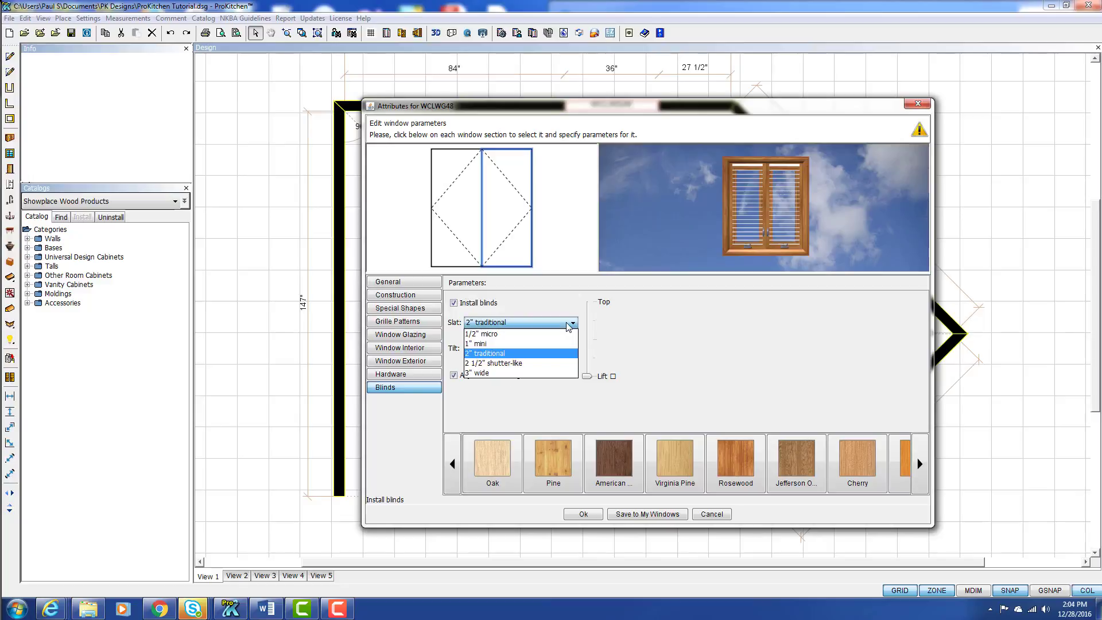
left_click(518, 356)
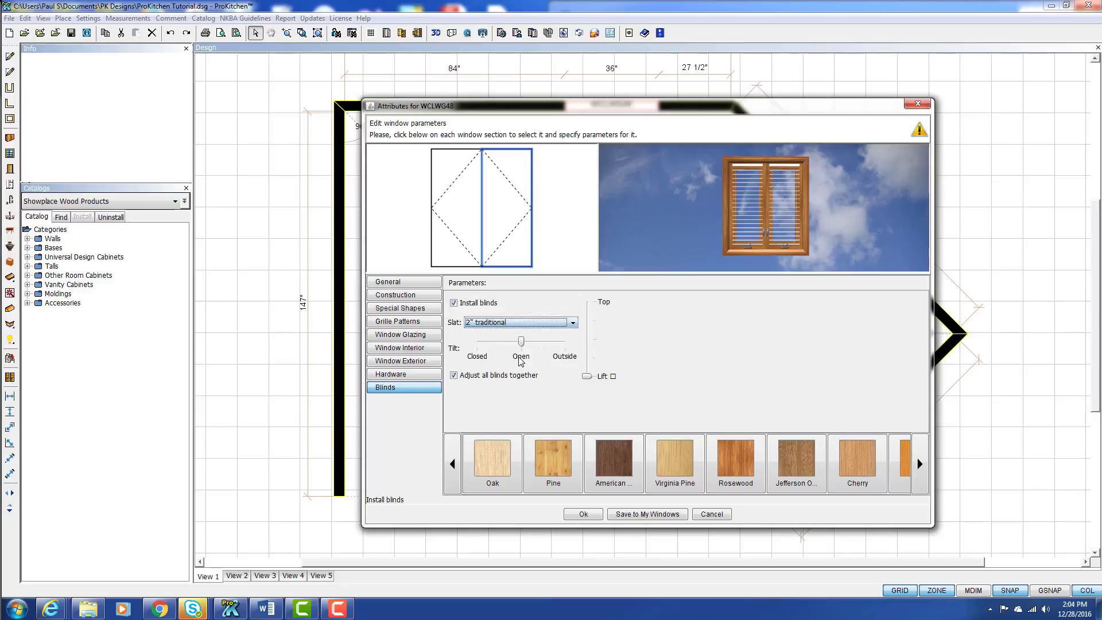
left_click_drag(521, 345, 491, 358)
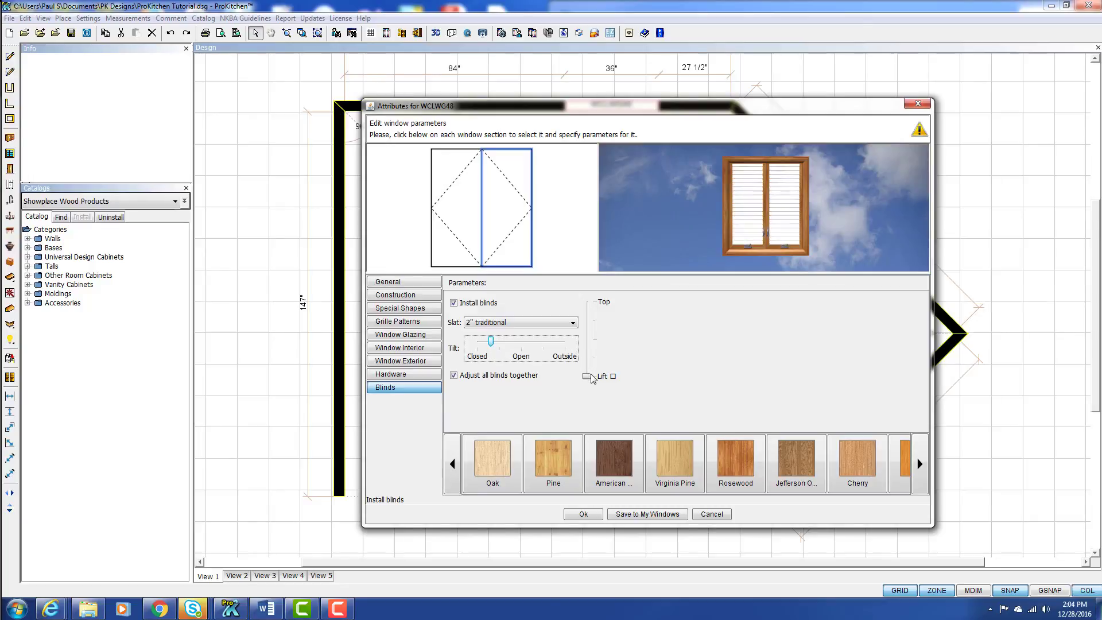
left_click_drag(587, 376, 588, 340)
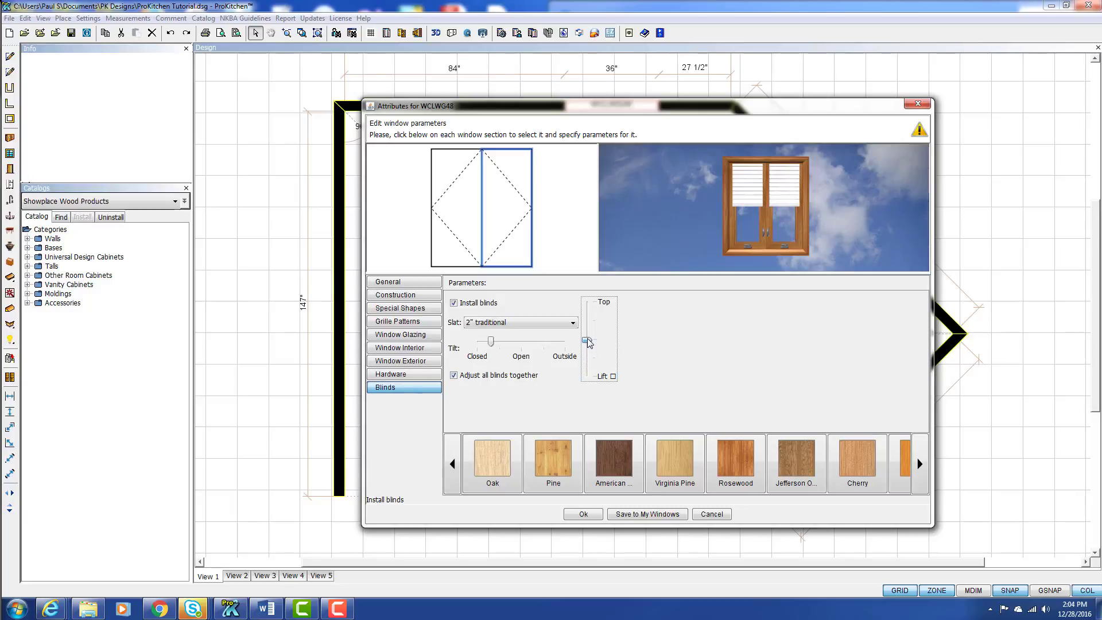
Turn off joint blind adjustment, lower the right-hand section's blind almost fully, and raise the left-hand one above halfway.
left_click(454, 378)
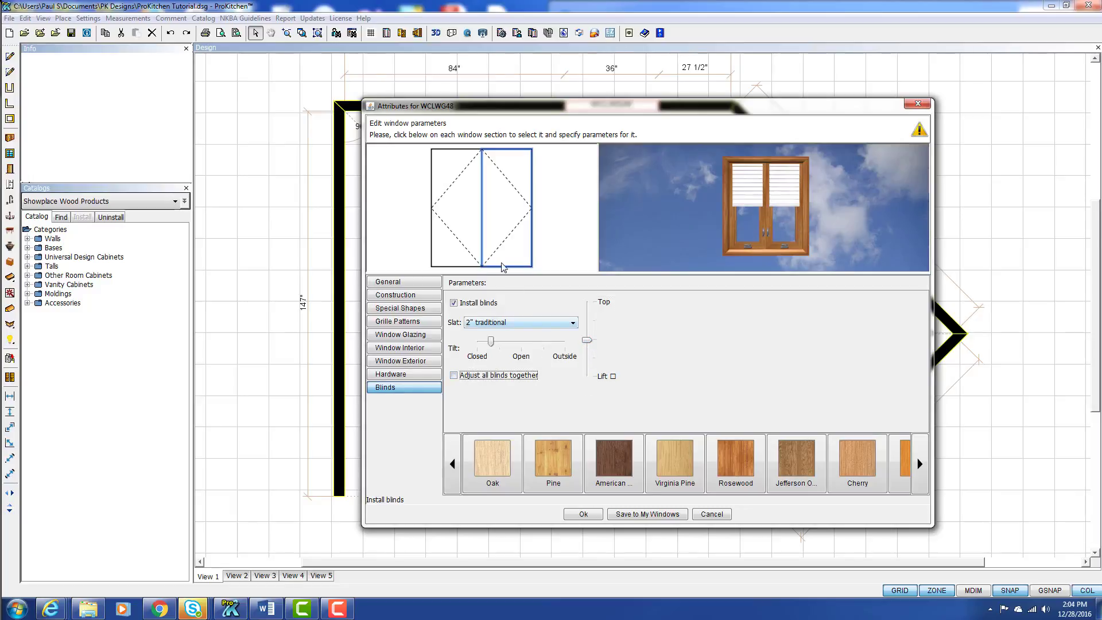
left_click_drag(587, 346, 589, 370)
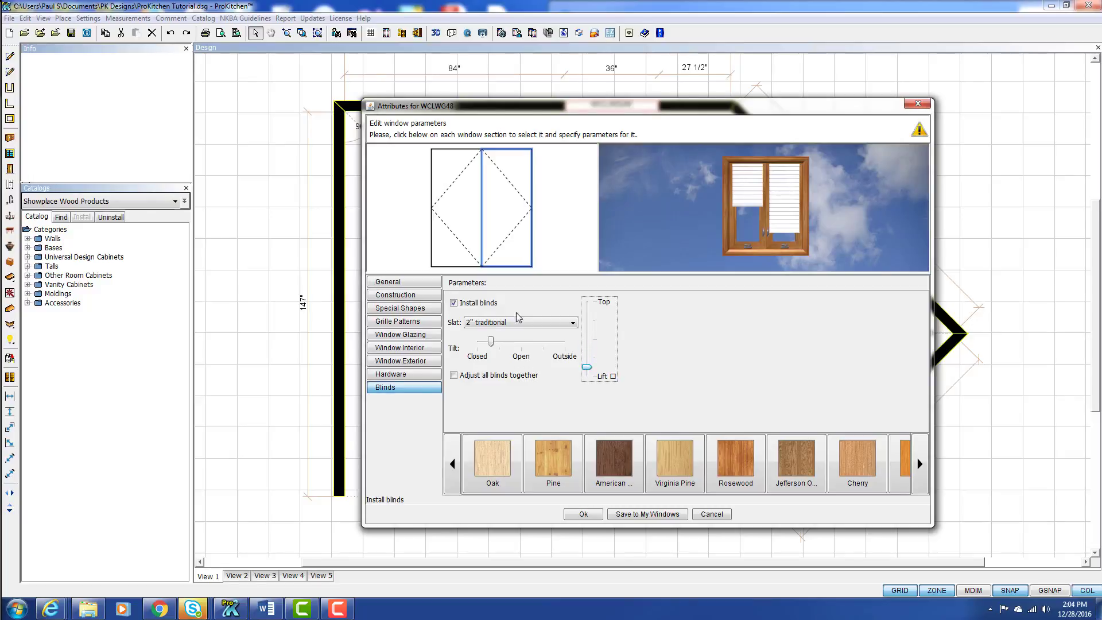
left_click(456, 231)
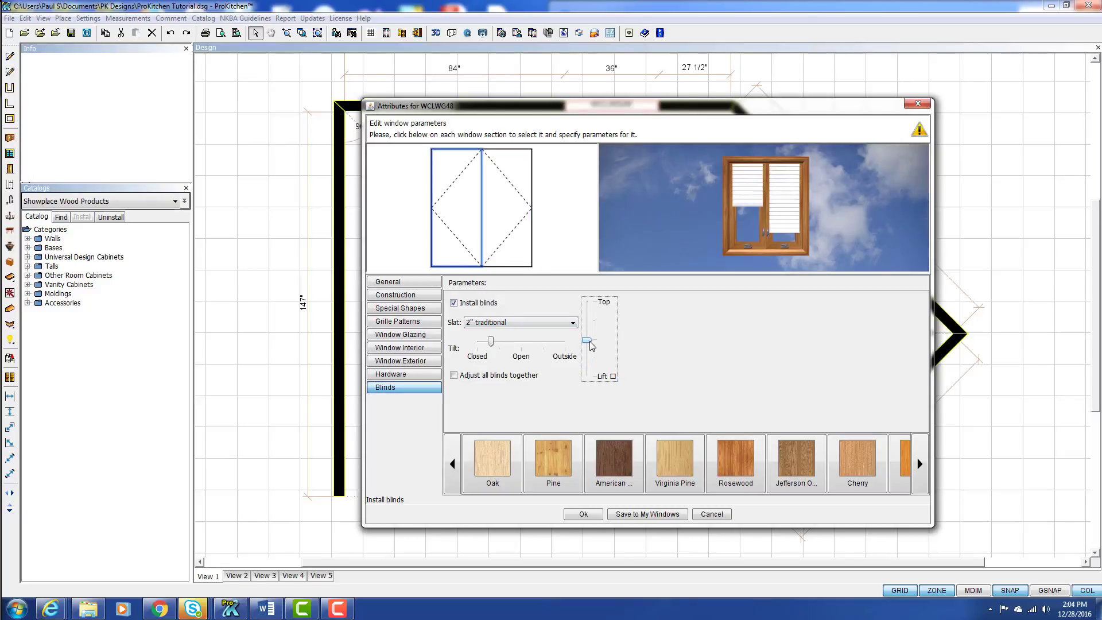
left_click_drag(587, 339, 584, 333)
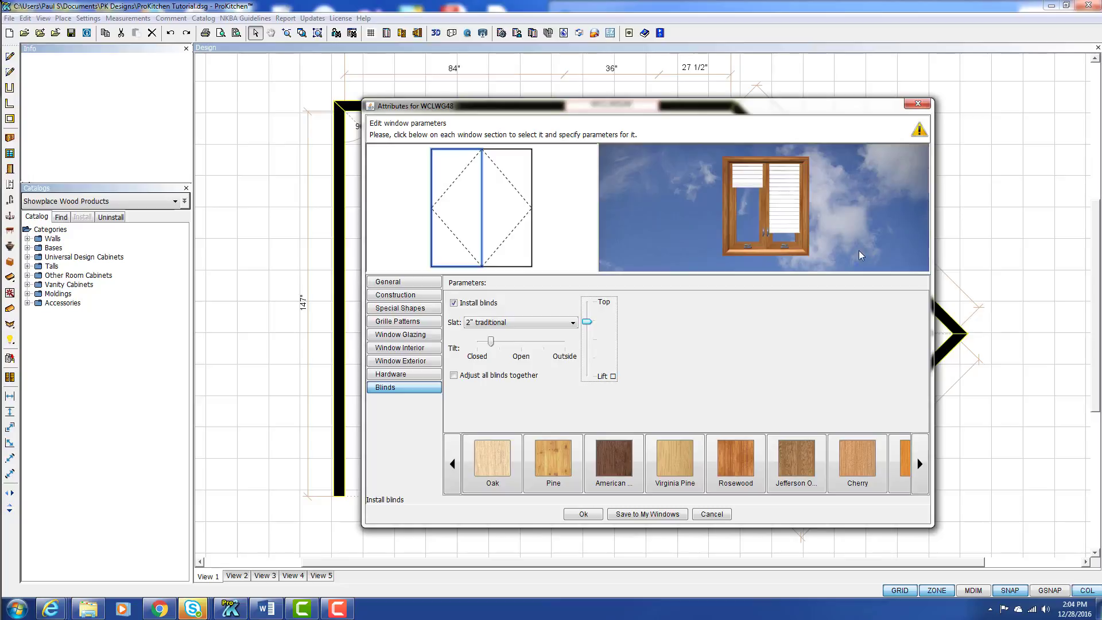
Save the customized window to My Windows, close its attributes, and deselect the window in the plan.
left_click(625, 516)
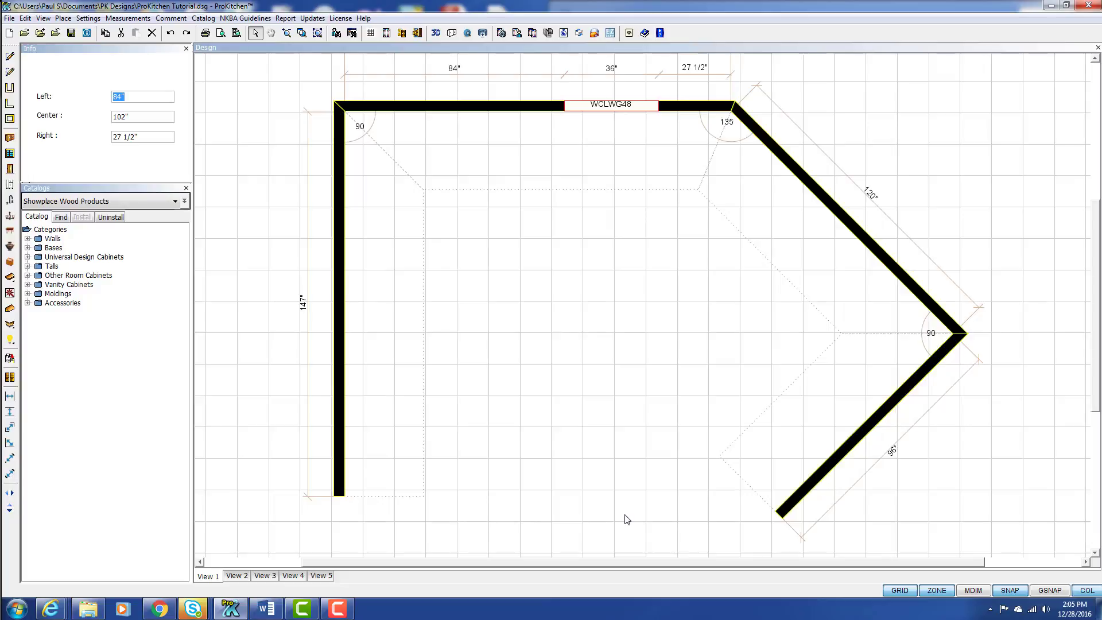
left_click(627, 519)
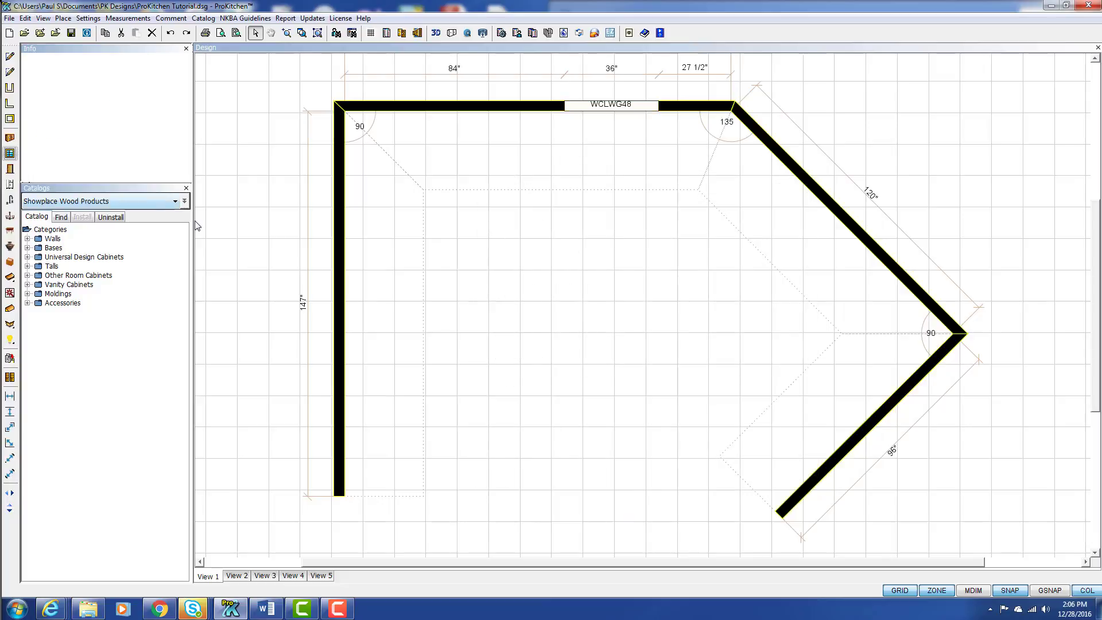
Find the saved WCLWG48 window under My Windows and review its editable attributes without changing them.
left_click(10, 153)
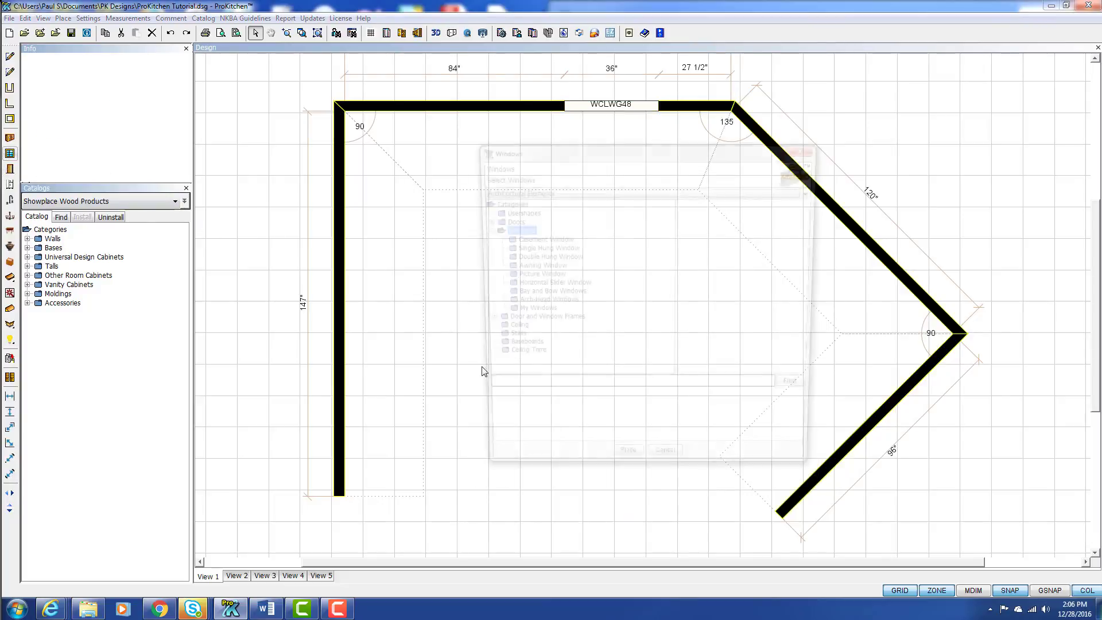
left_click(502, 313)
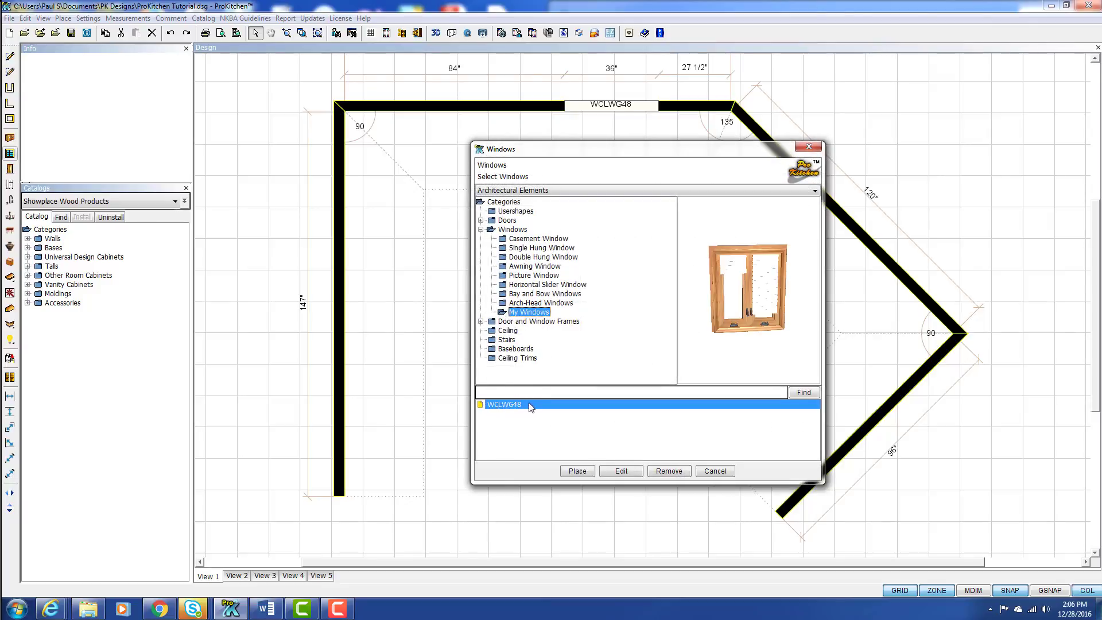
left_click(621, 470)
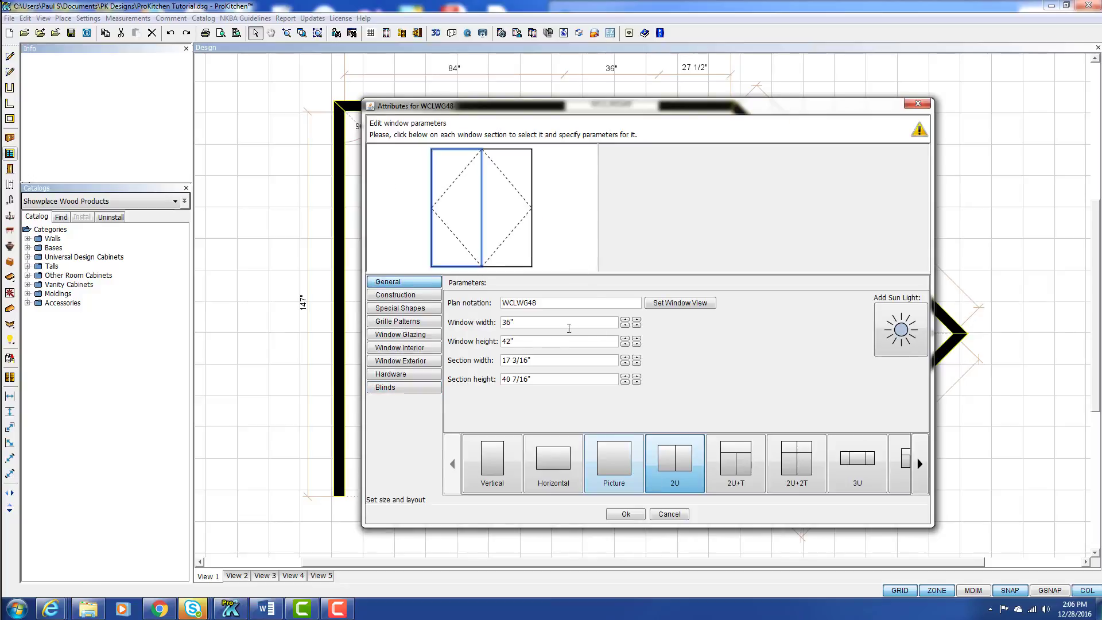
left_click(668, 515)
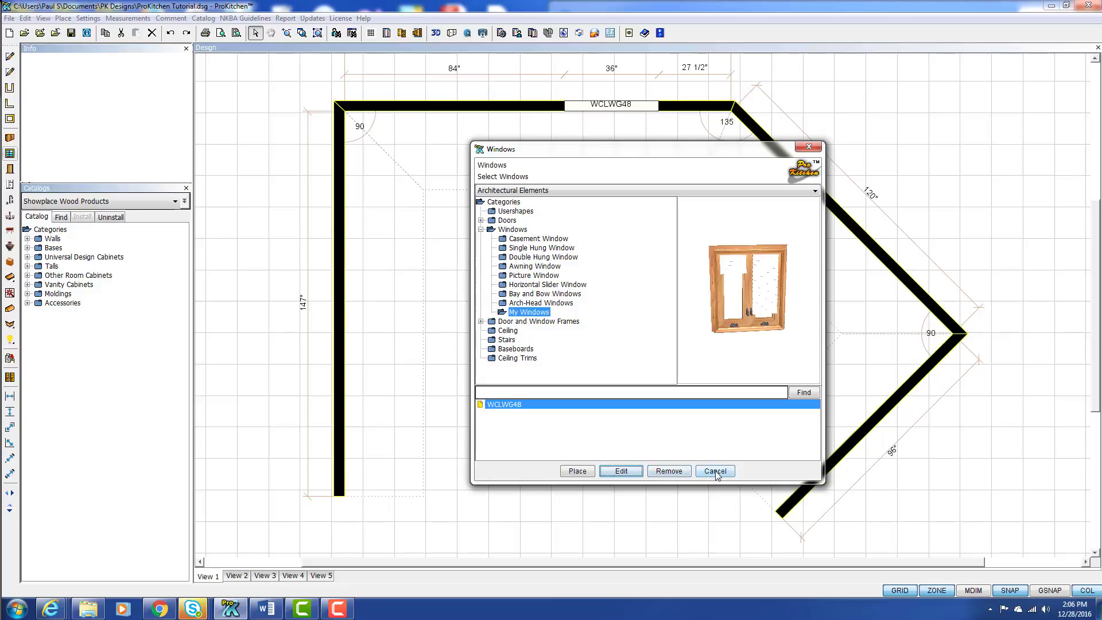
Place the saved WCLWG48 window on the 147" wall, about 45" from its upper corner, and close the window selection.
left_click(536, 428)
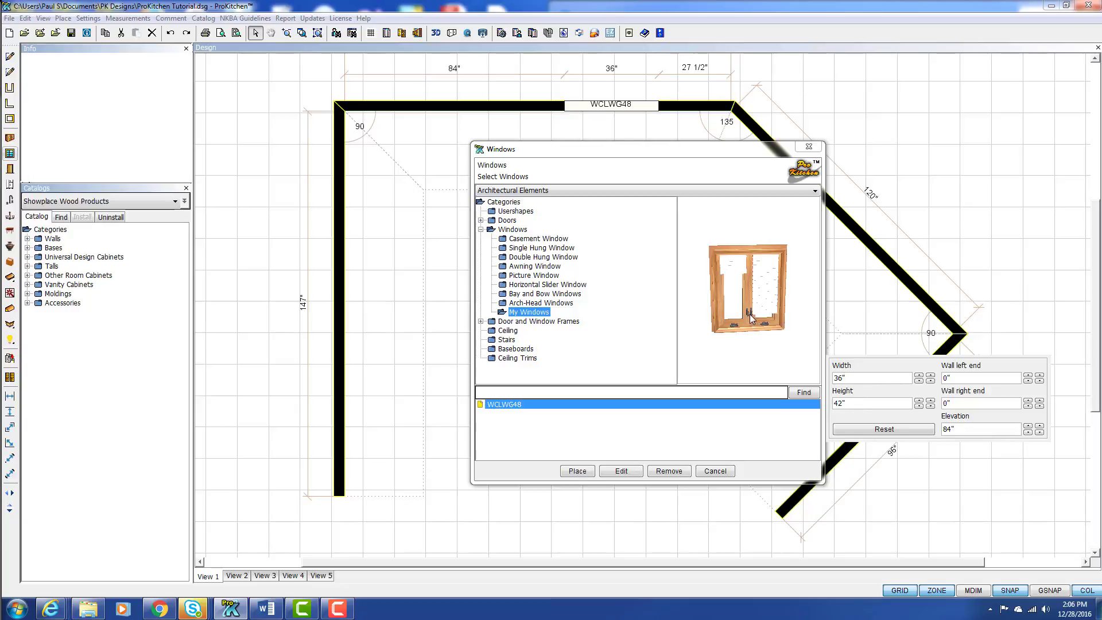
left_click(577, 471)
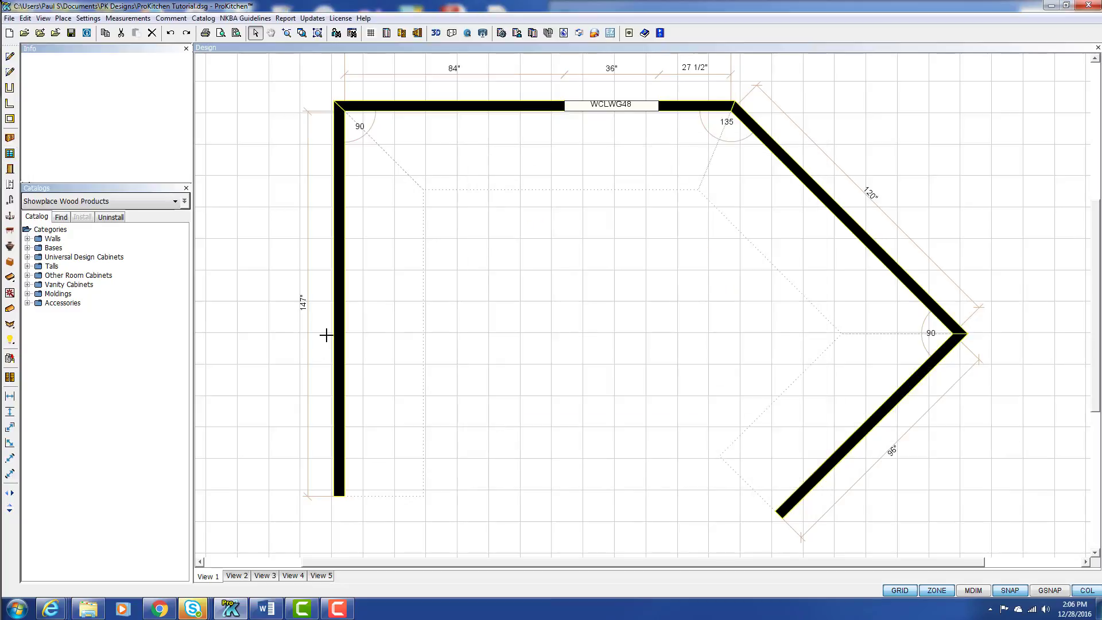
left_click_drag(364, 333, 386, 327)
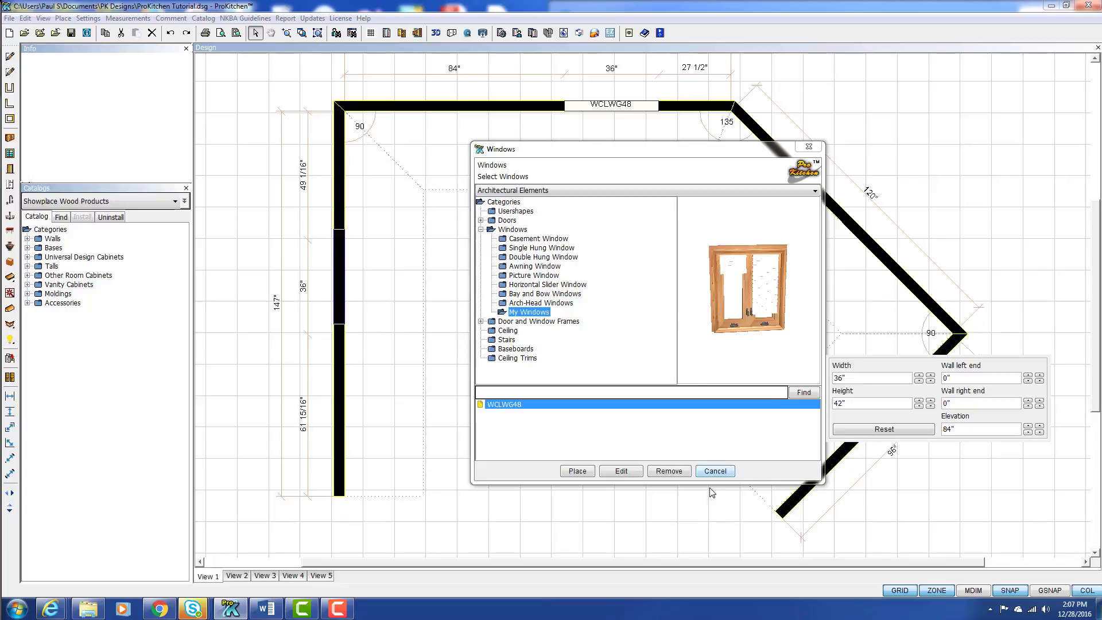
left_click(714, 471)
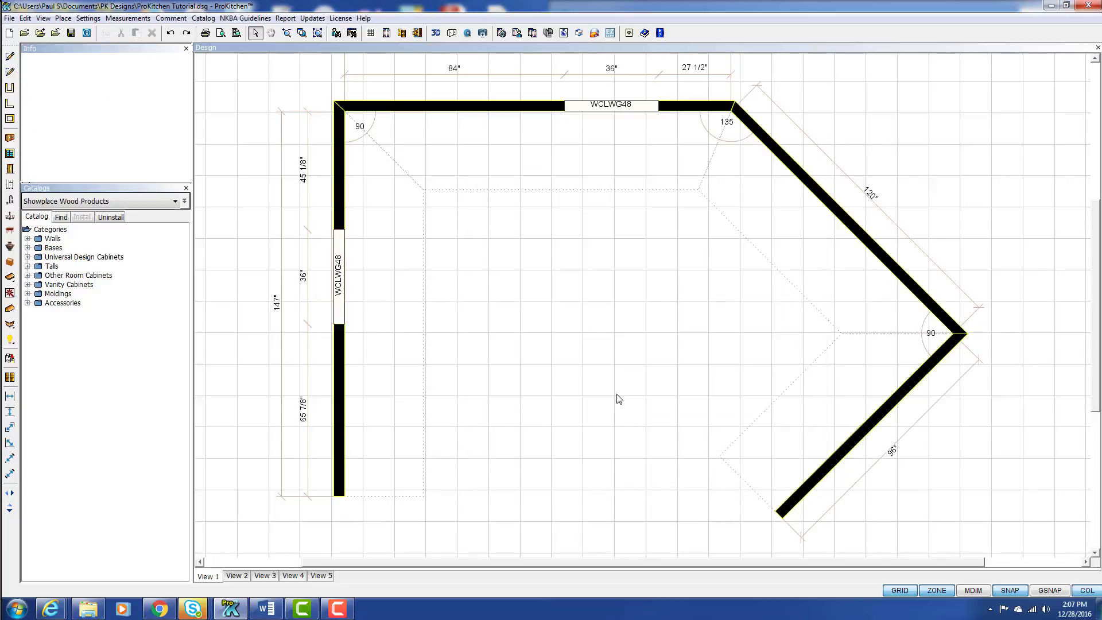